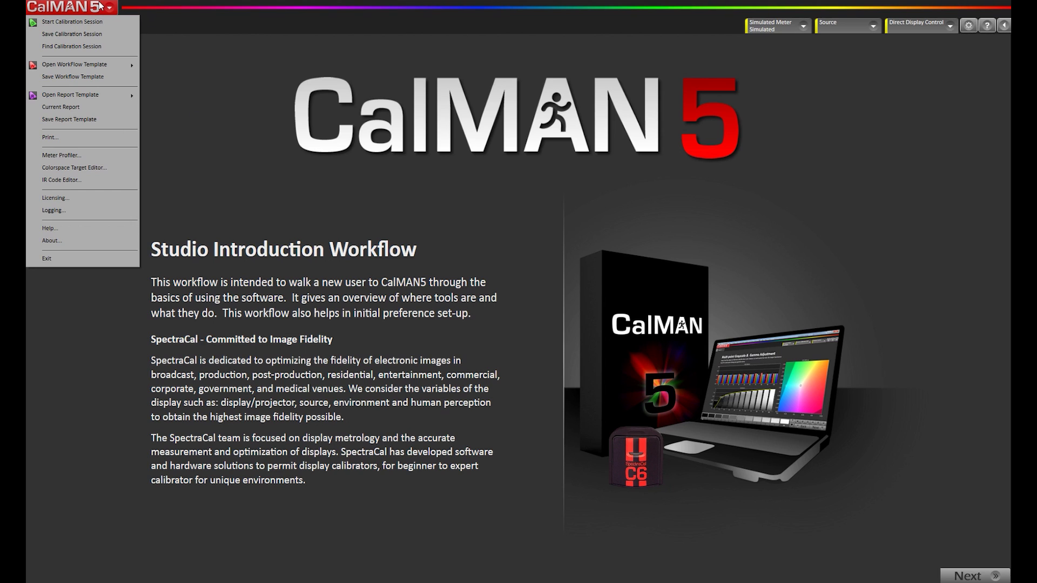
Load the Color Cube (3D LUT) workflow template from the CalMAN 5 menu.
mouse_move(92, 66)
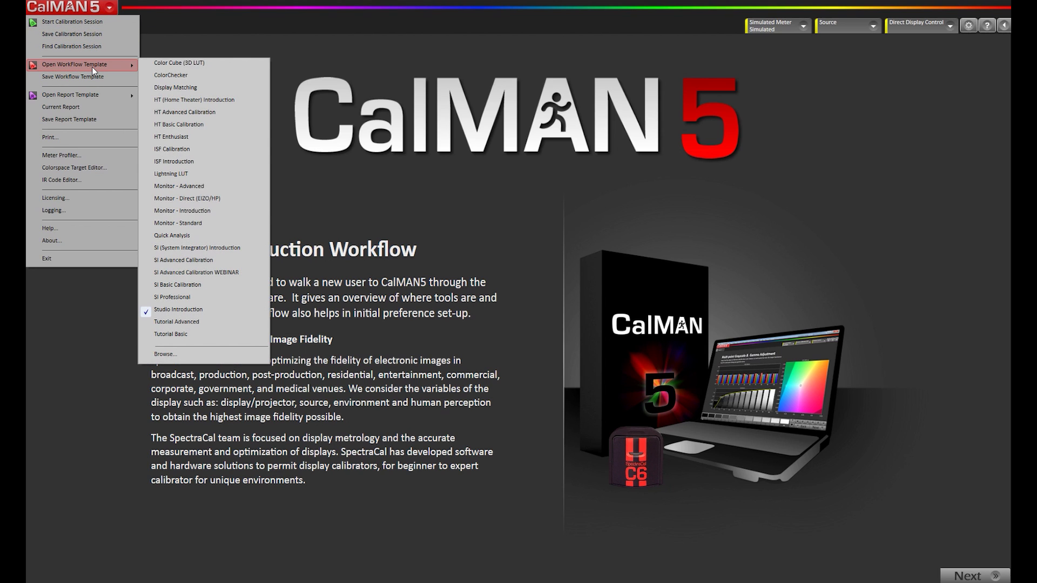
click(197, 63)
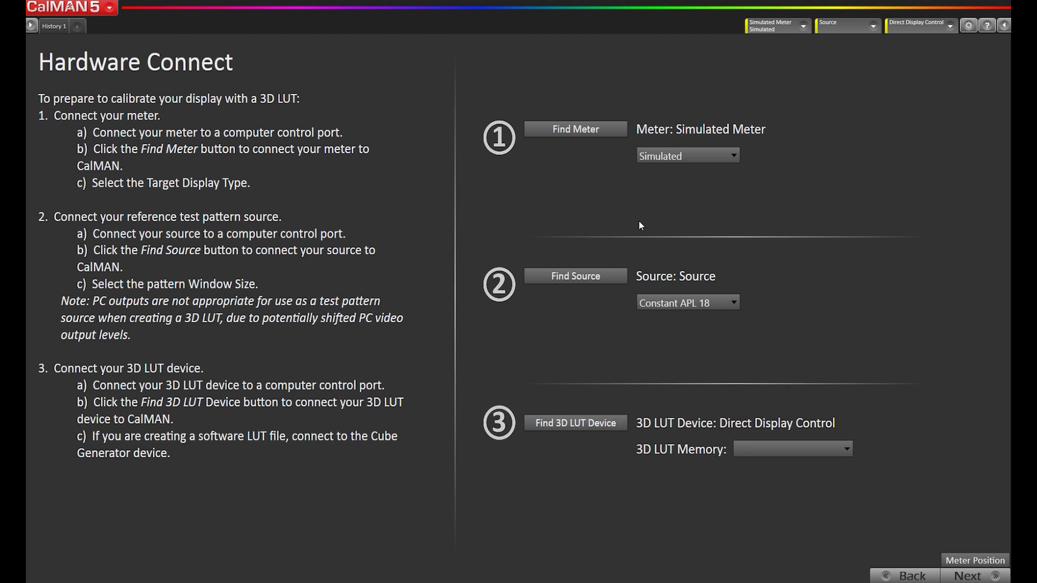
Search com5 for the meter, connecting the Klein Instruments K Series, and review display types.
click(574, 130)
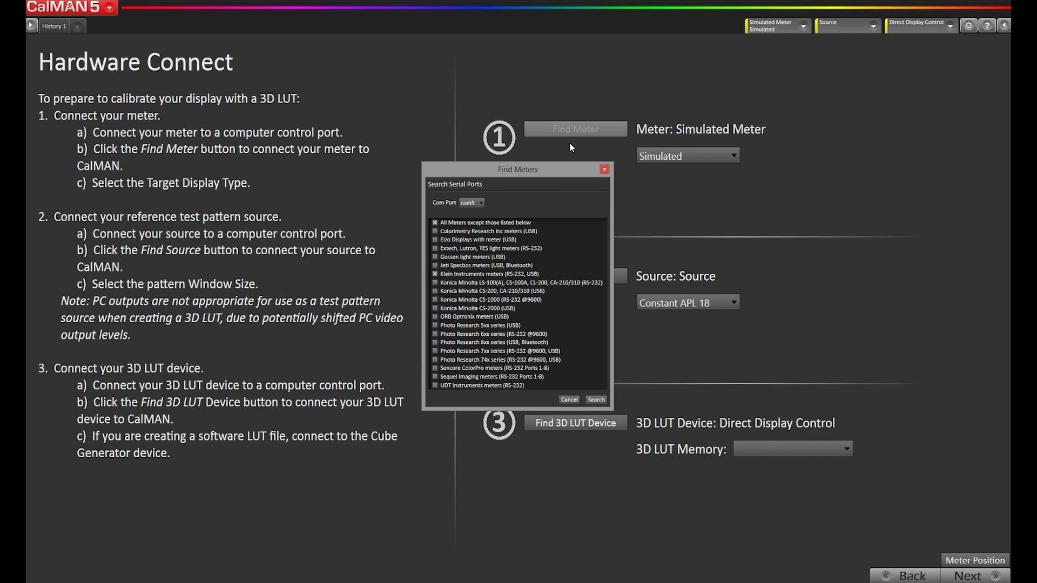
click(478, 198)
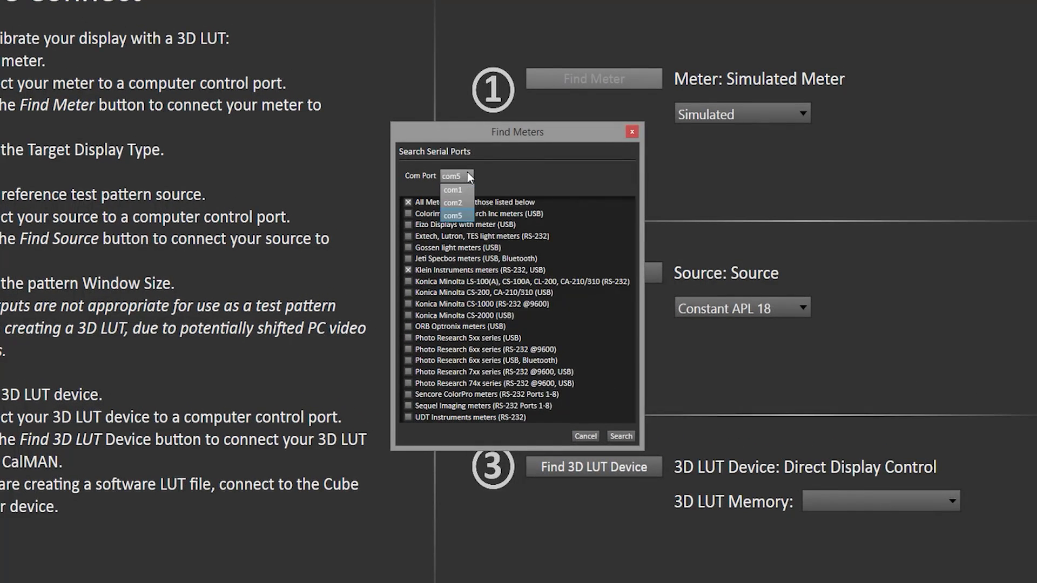
click(460, 215)
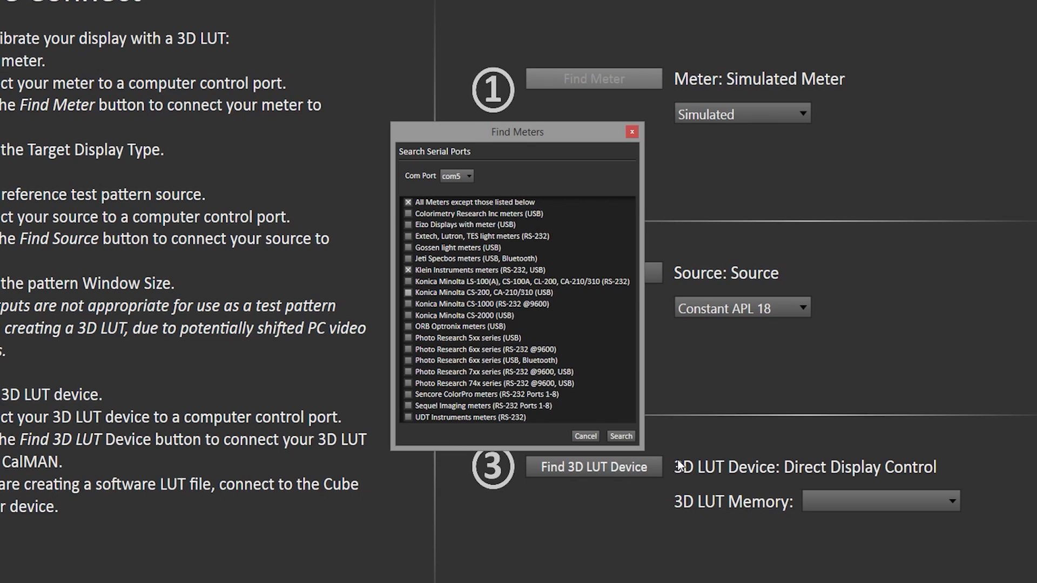
click(630, 435)
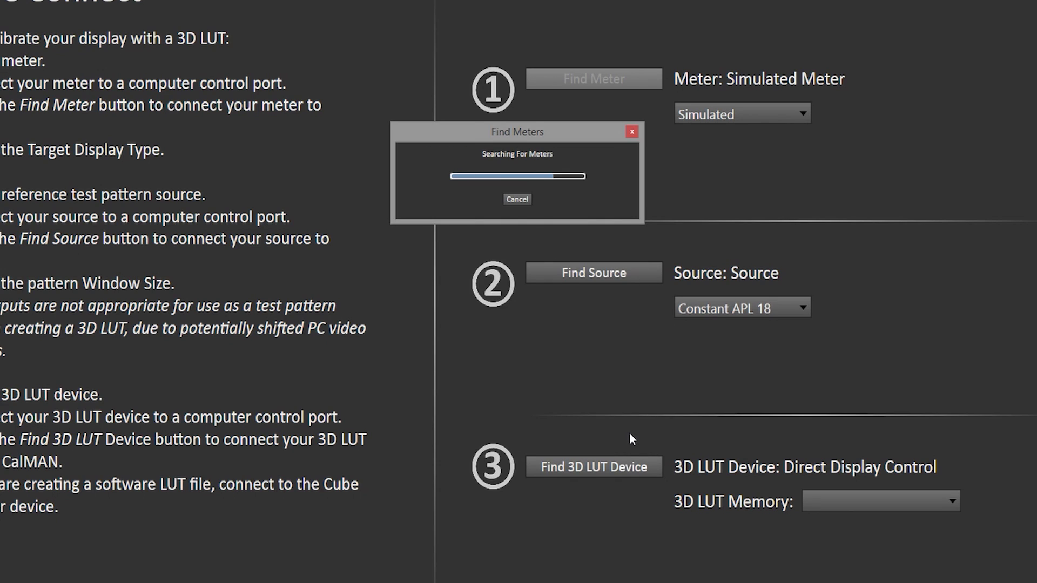
click(758, 108)
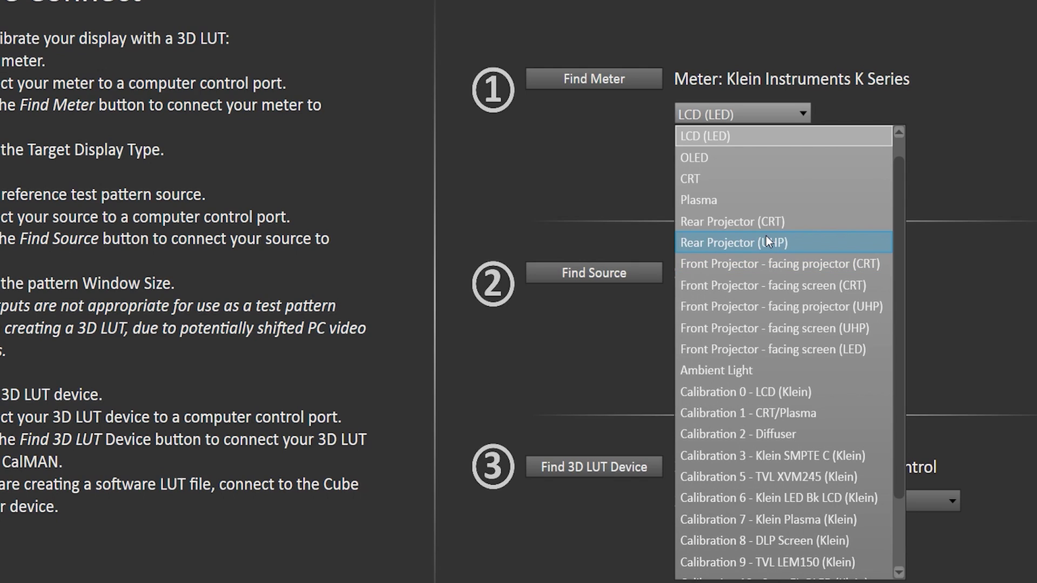
scroll(759, 183, up, 1)
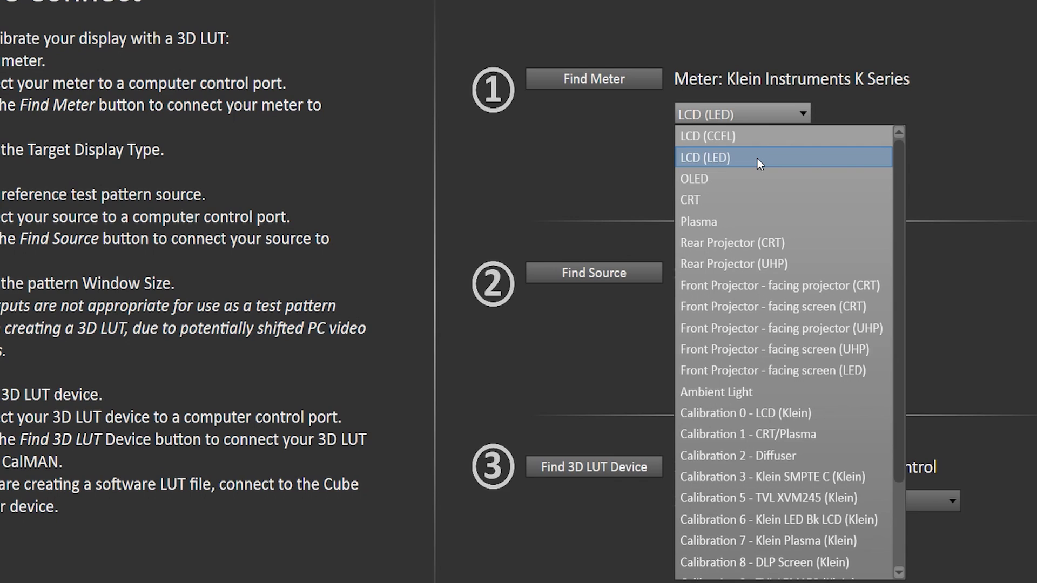
Keep LCD (LED) as display type and choose SpectraCal VirtualForge as the pattern source.
click(758, 158)
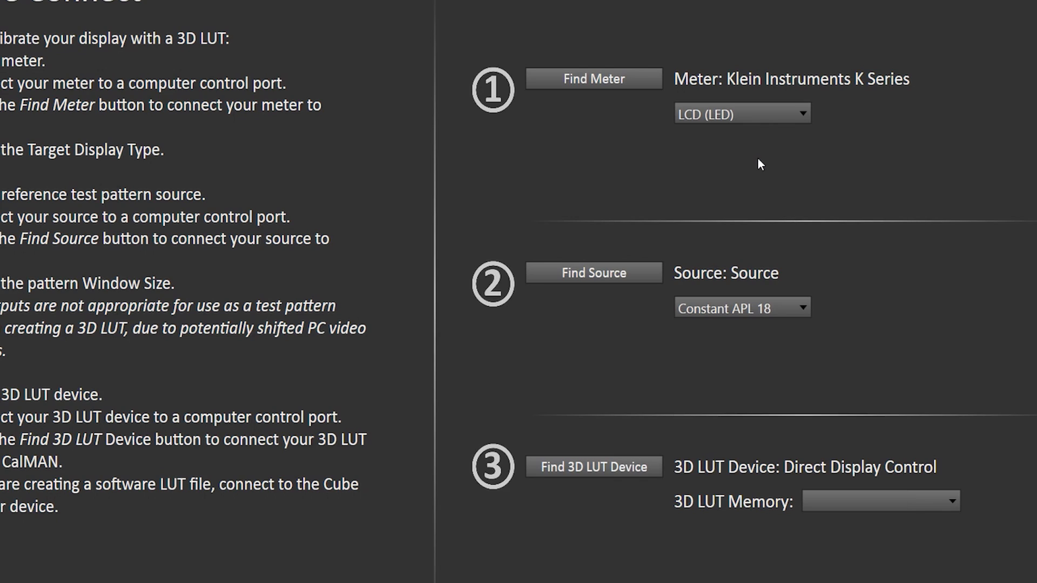
click(615, 275)
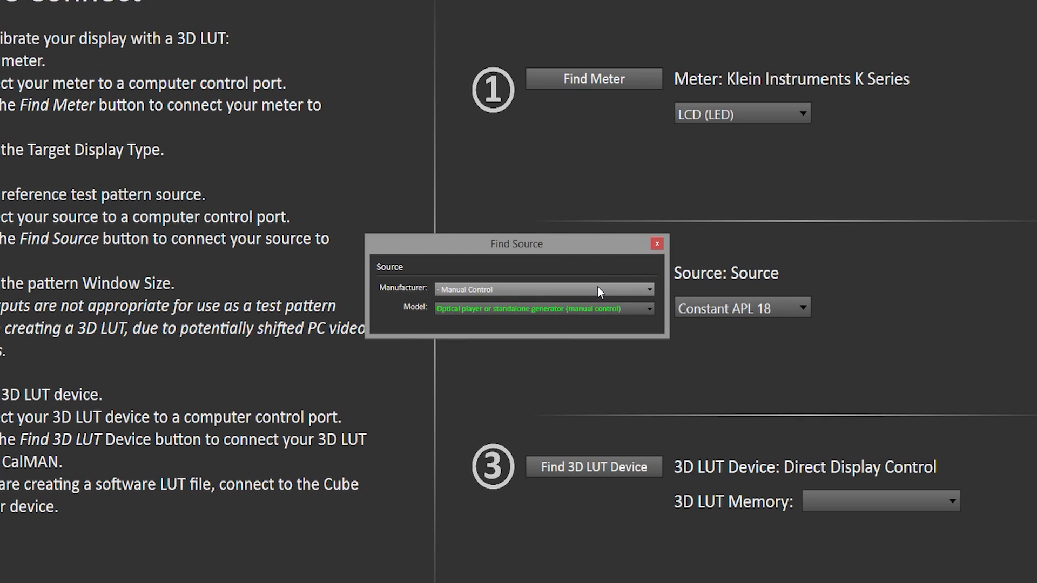
click(597, 291)
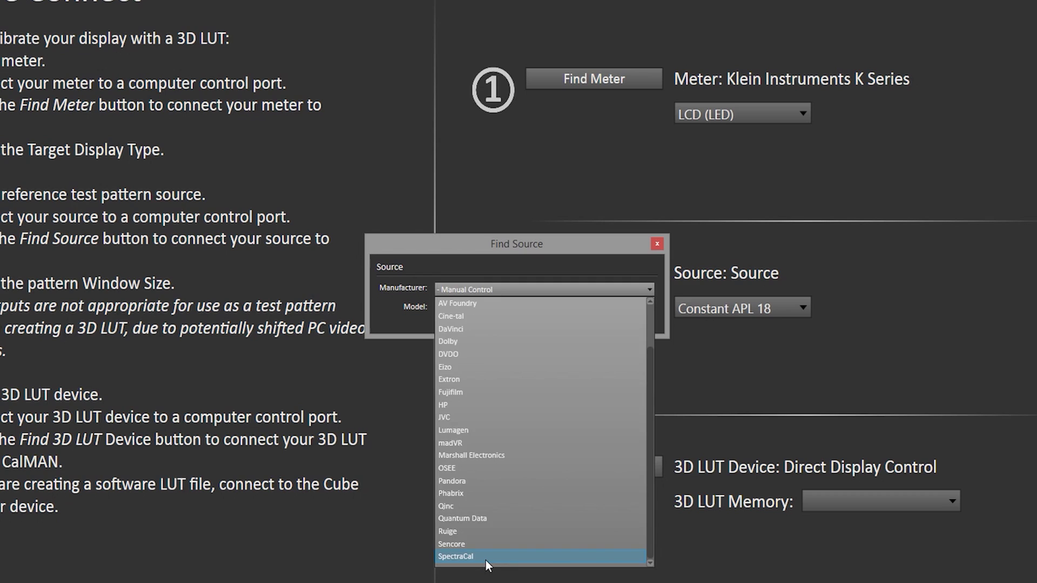
click(485, 557)
click(552, 312)
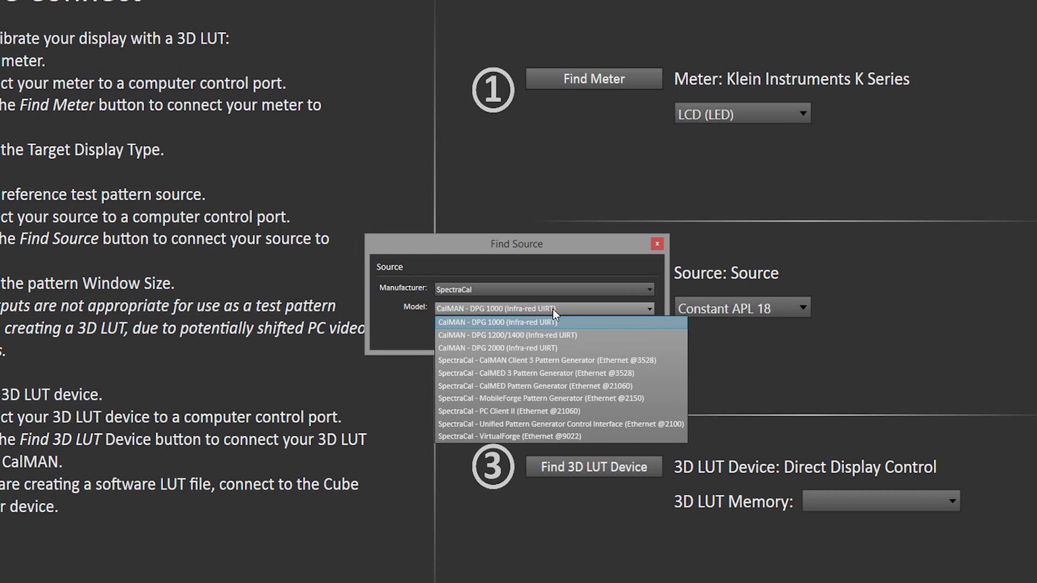
click(535, 435)
Connect the first found VirtualForge device and set the pattern window to Full 100%.
click(616, 378)
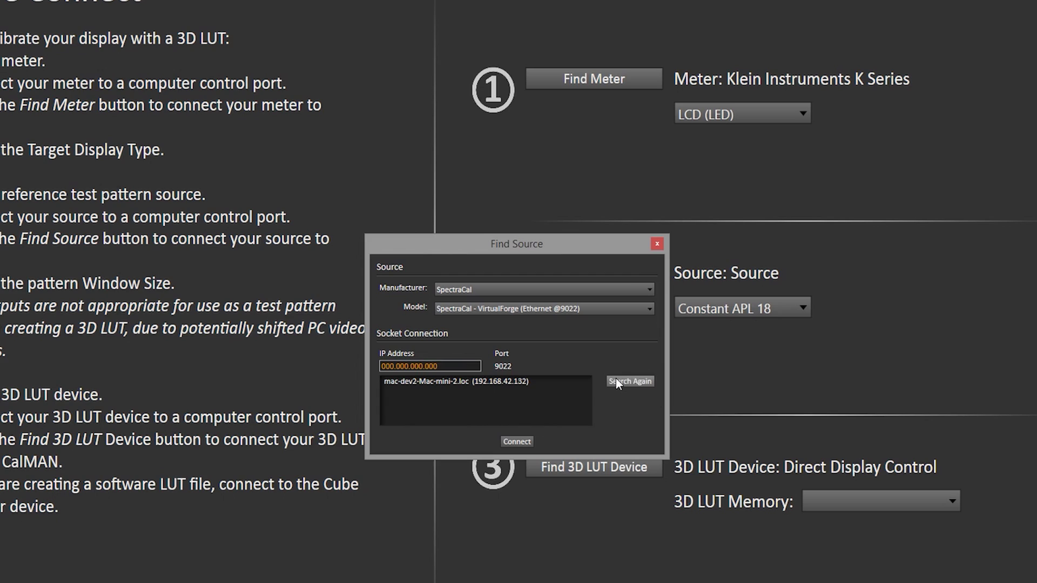
click(477, 381)
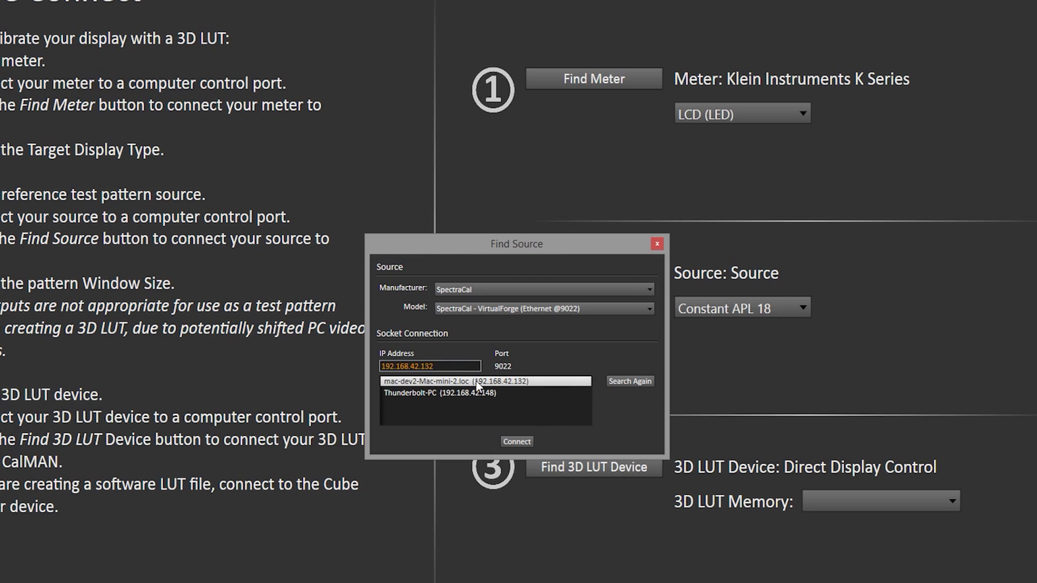
click(516, 442)
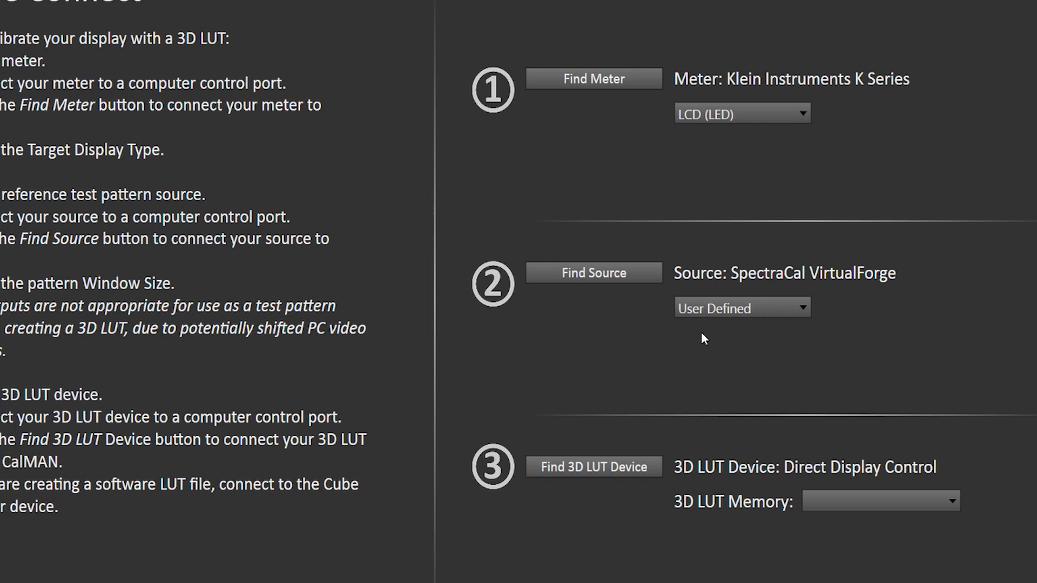
click(743, 308)
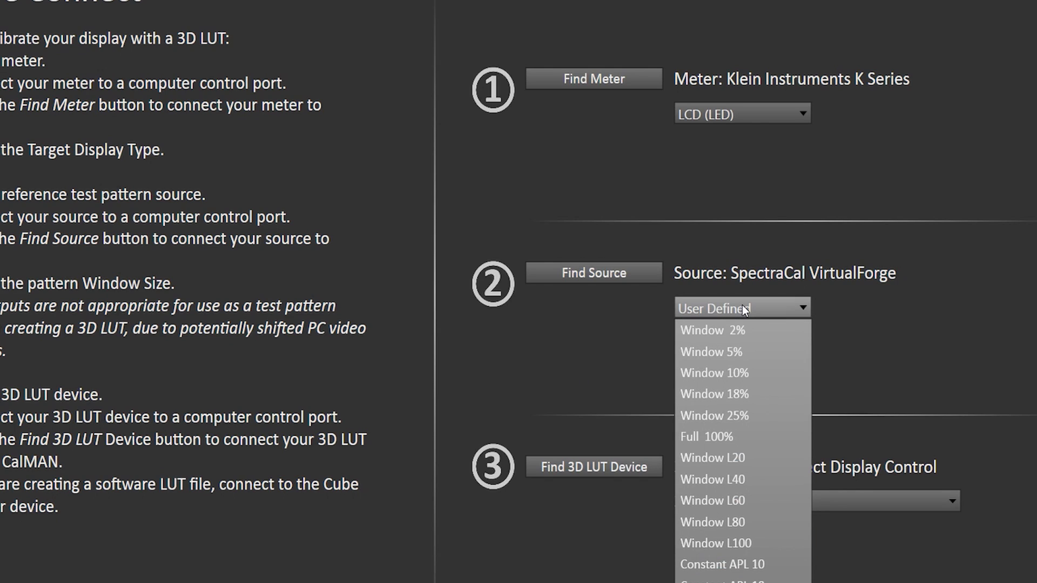
click(714, 440)
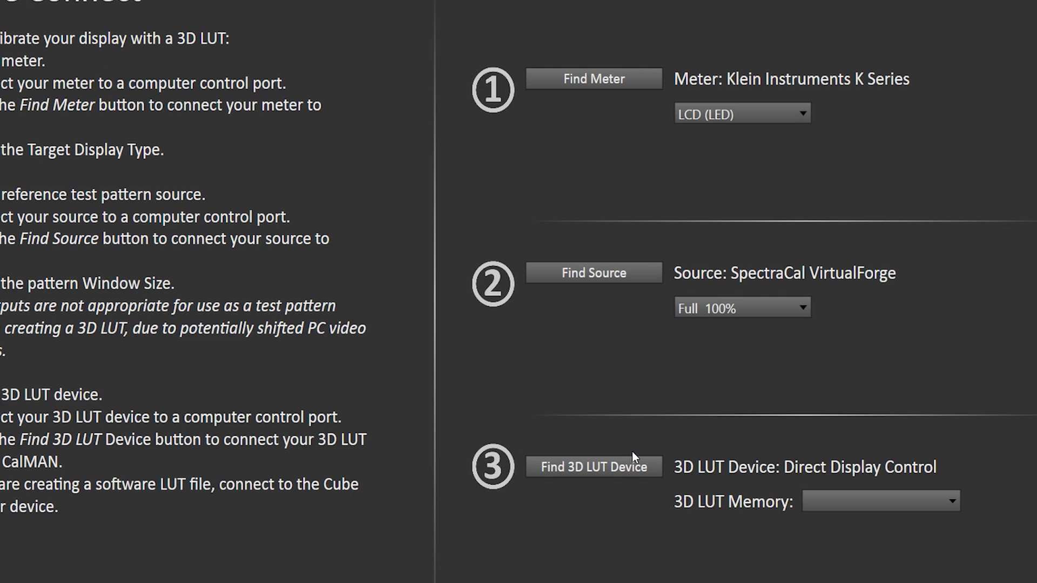
Connect the SpectraCal Cube Generator (3D LUT) as the LUT device.
click(620, 467)
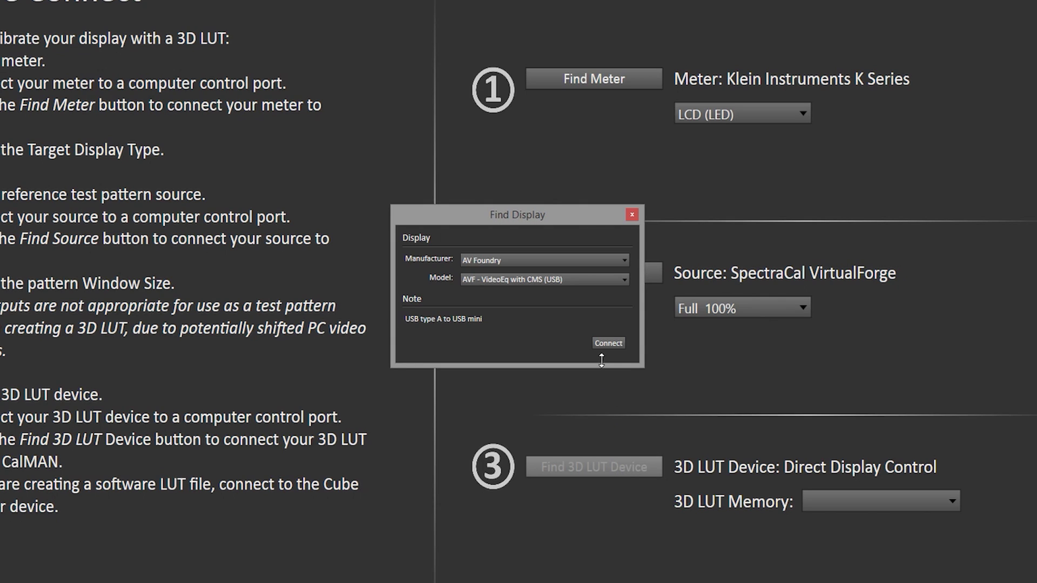
click(578, 259)
scroll(546, 407, down, 2)
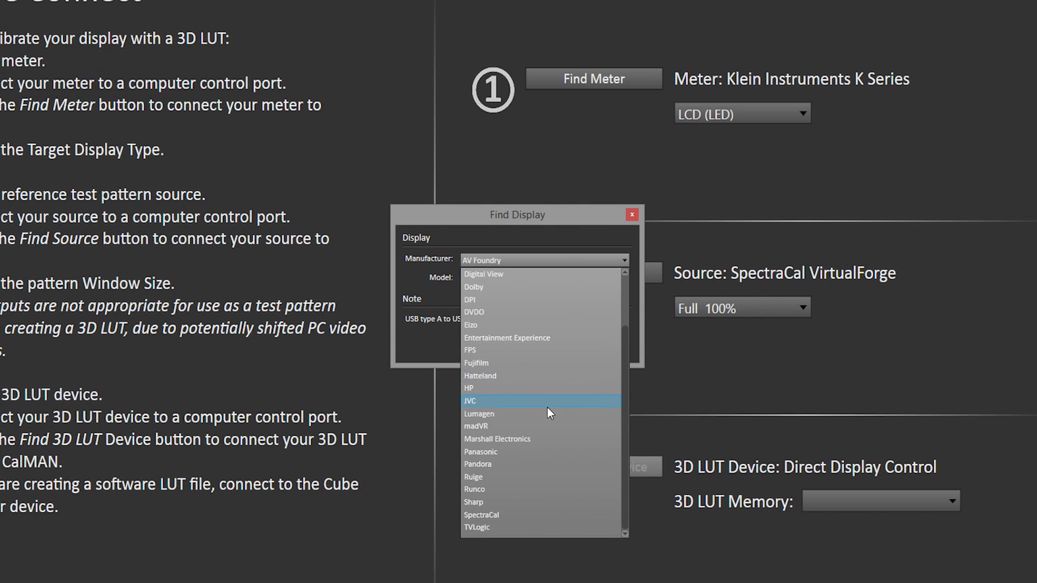
click(515, 514)
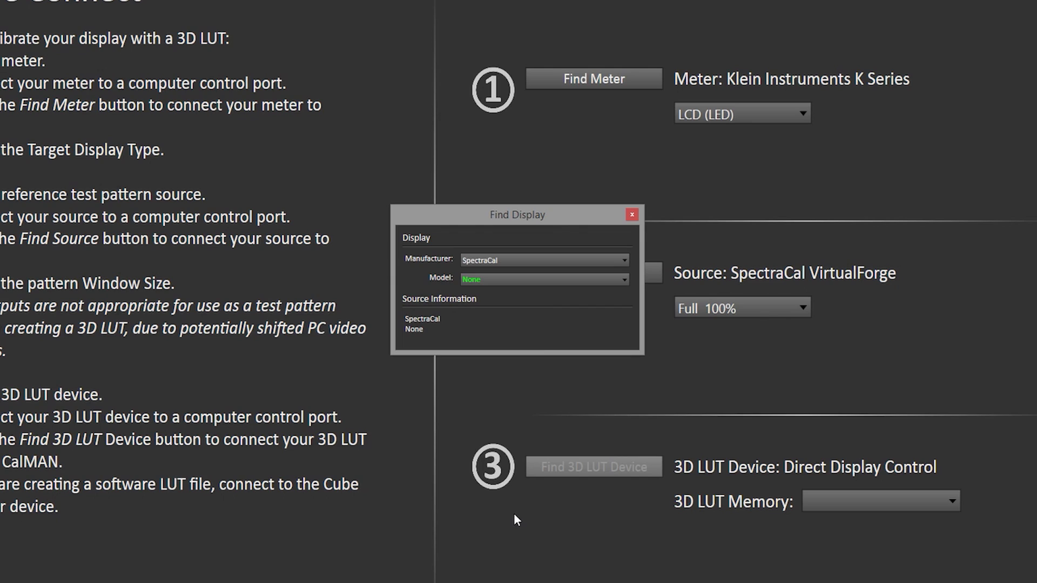
click(536, 278)
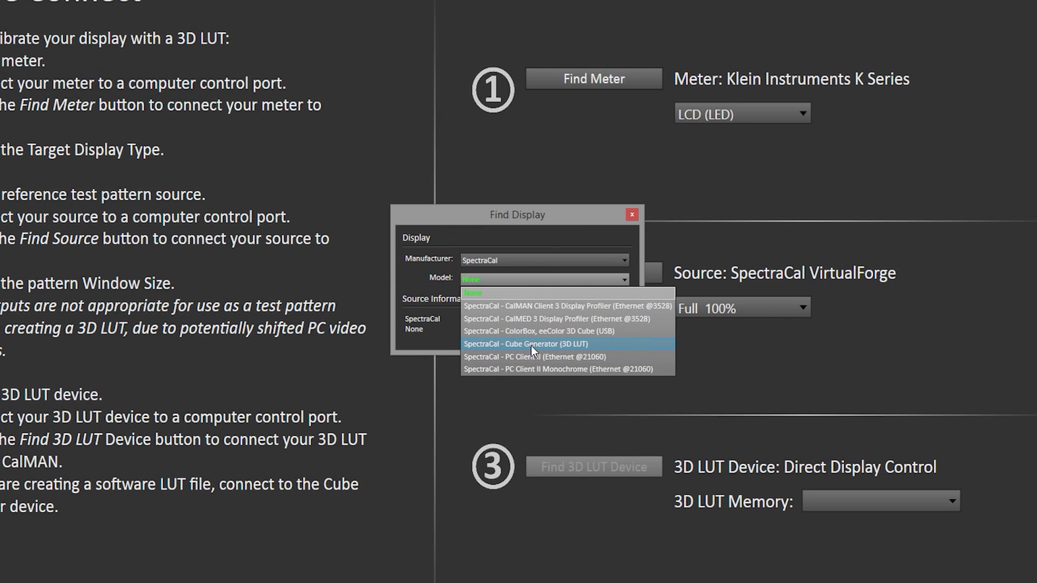
click(531, 346)
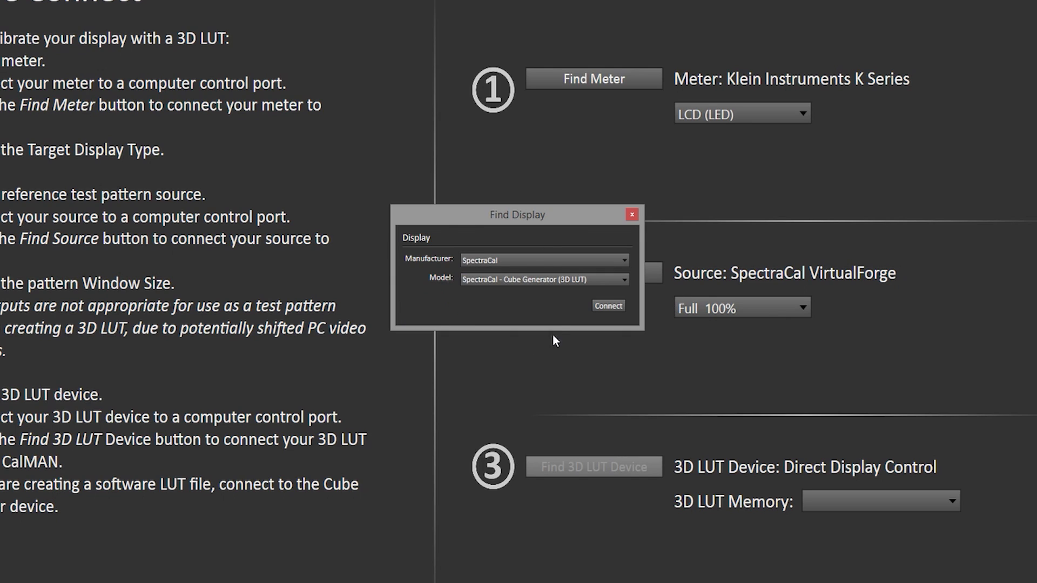
click(607, 310)
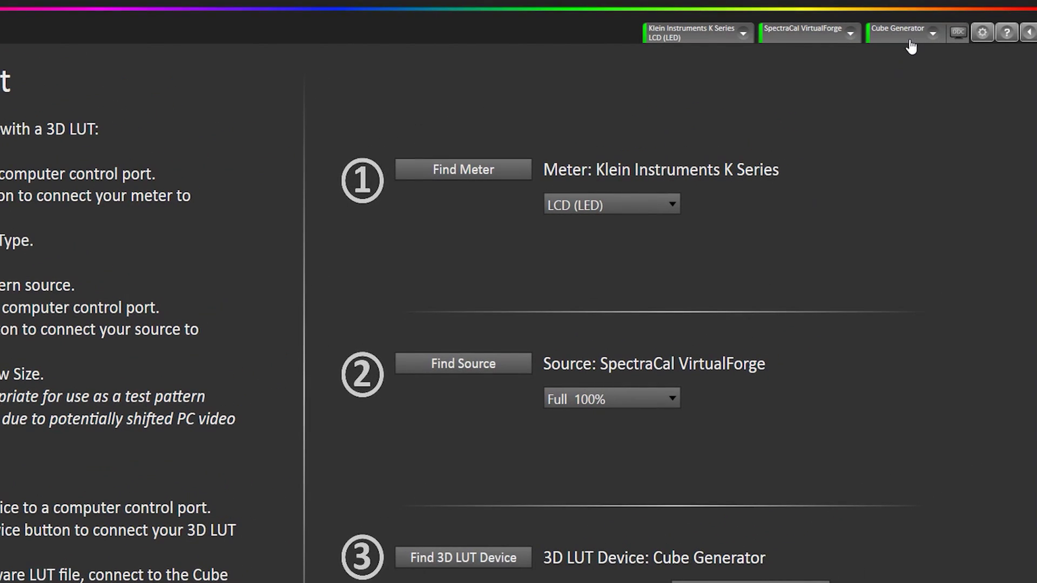
Set the Cube Generator's file format to AJA - Lut box (.cube) and continue.
click(910, 41)
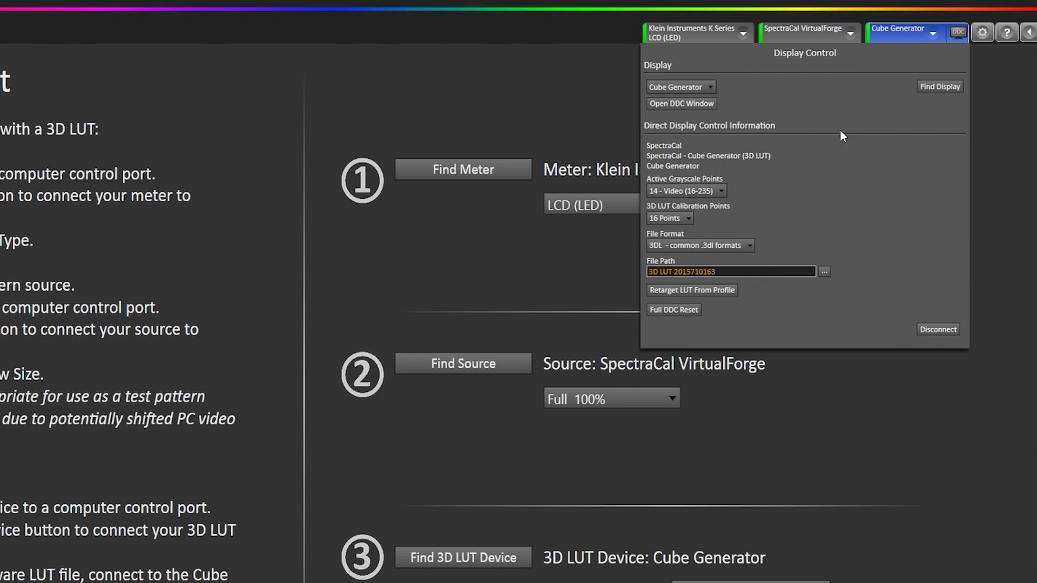
click(731, 244)
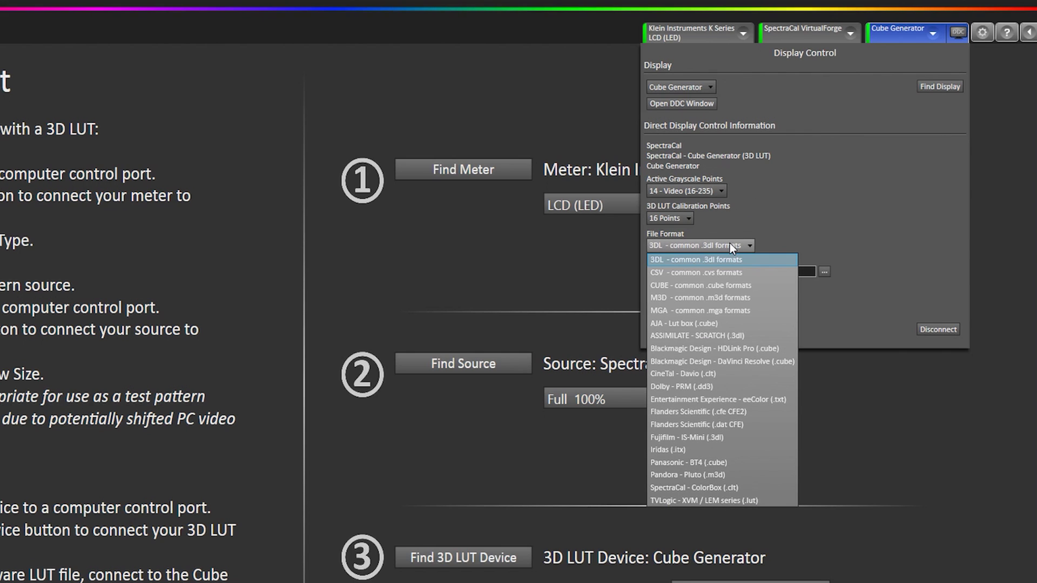
click(714, 327)
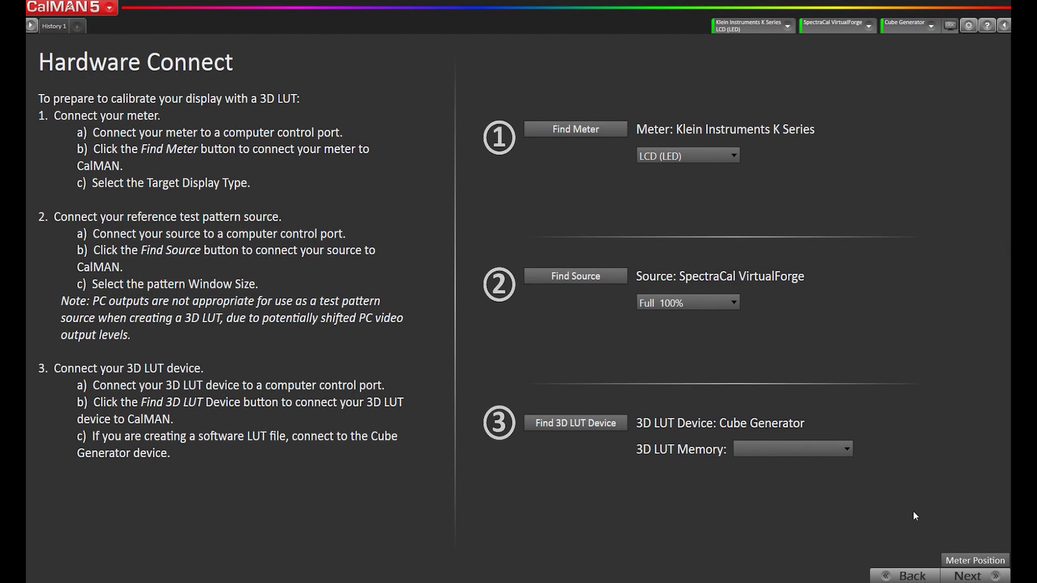
click(958, 578)
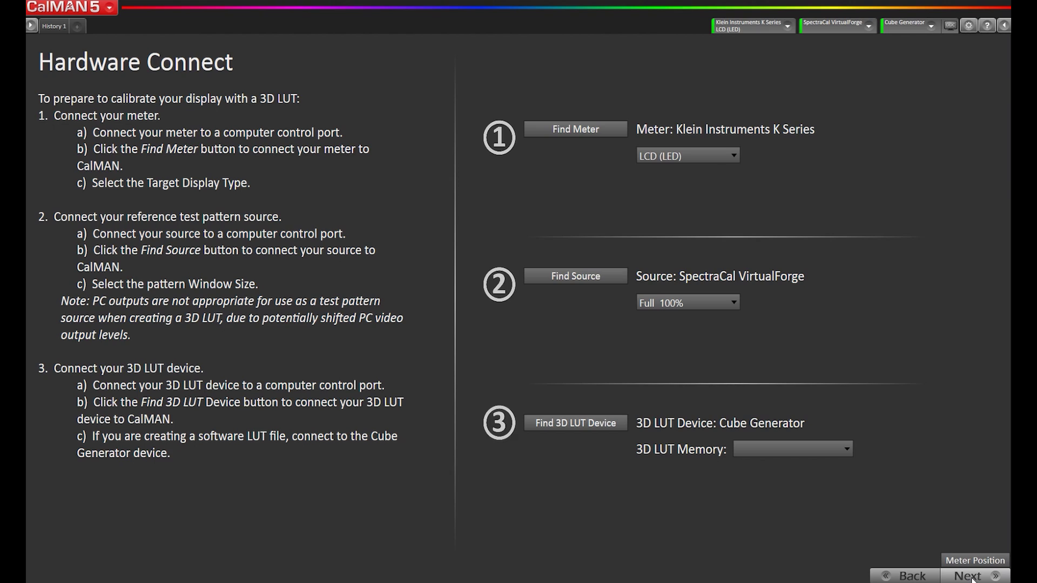
Advance from Hardware Connect to the Session Options page.
click(969, 576)
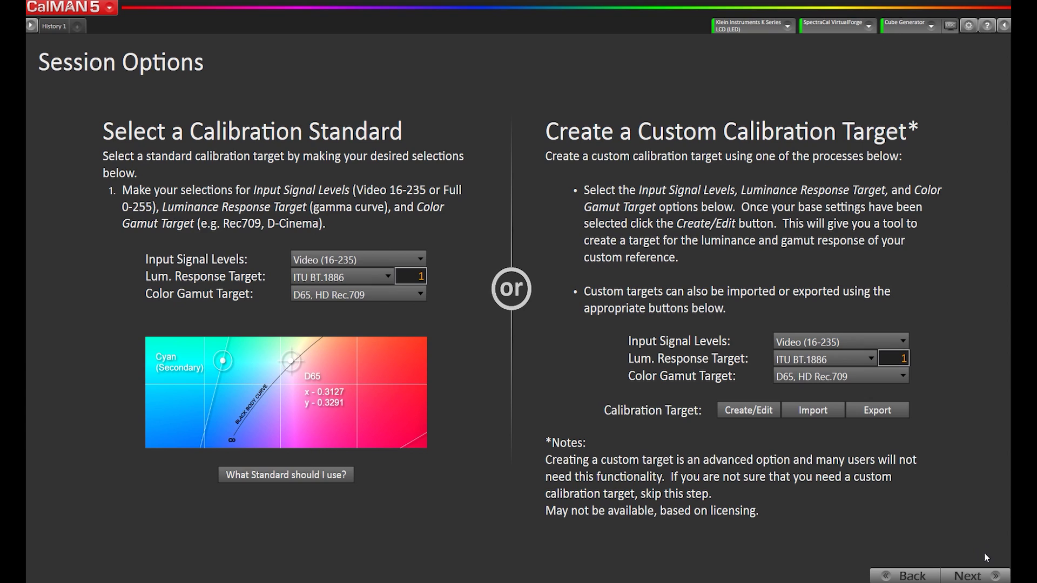
Read the gamma and ColorChecker pre-test series, then view the Display Performance Analysis.
click(980, 578)
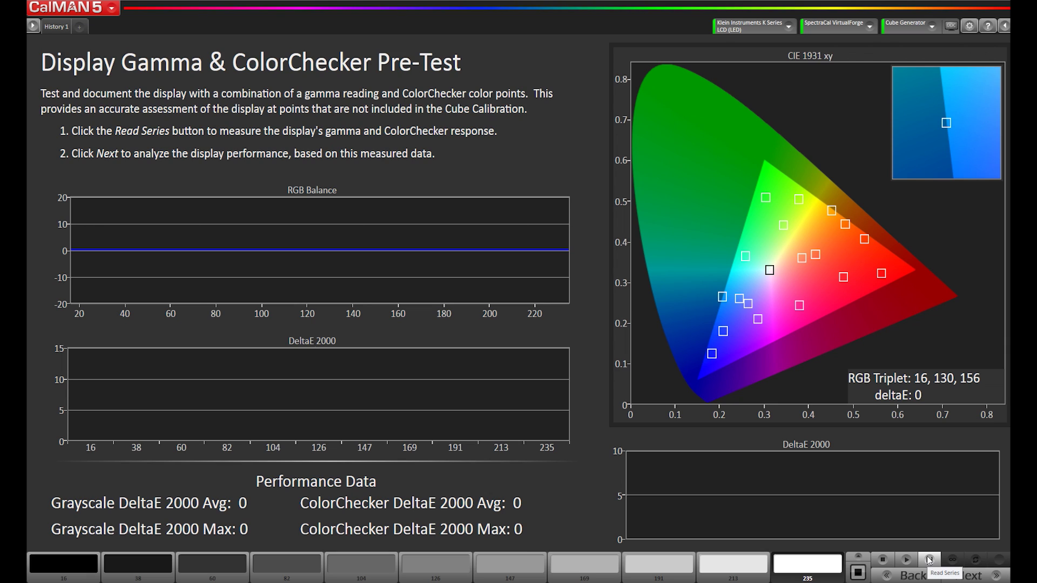
click(928, 560)
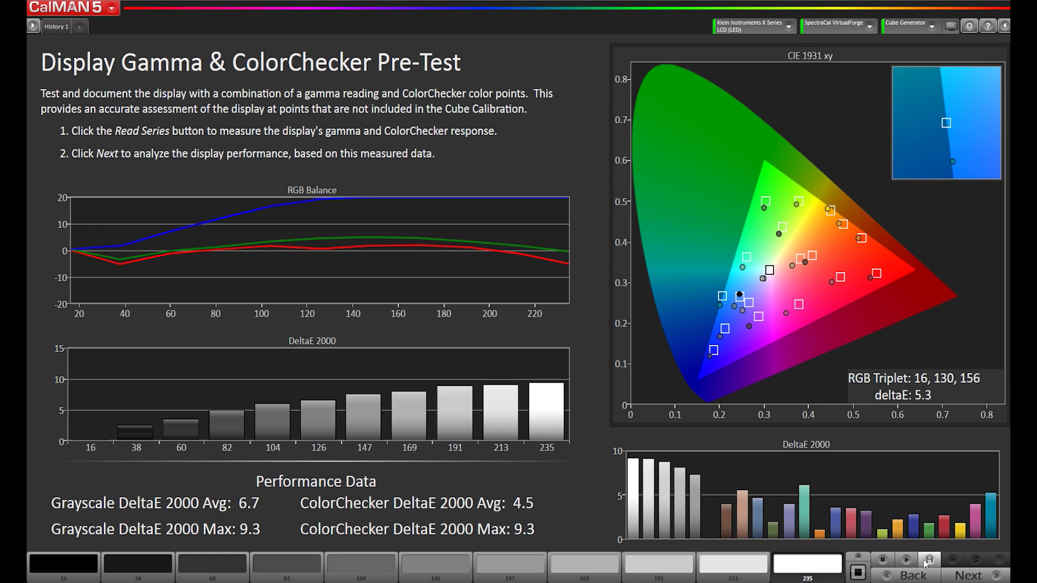
click(971, 577)
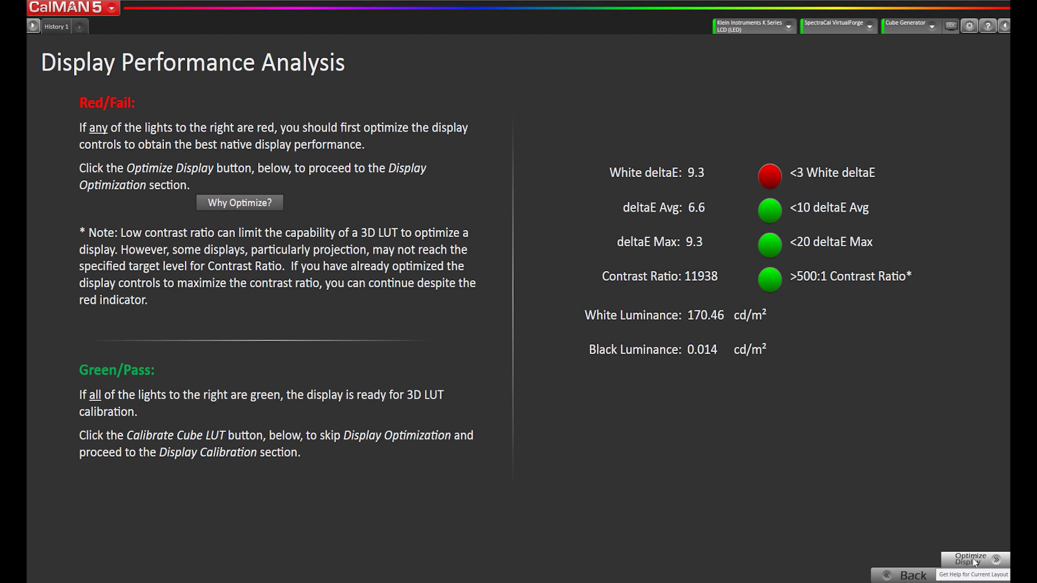
Start display optimization and take single gamut readings on the Display Presets page.
click(974, 562)
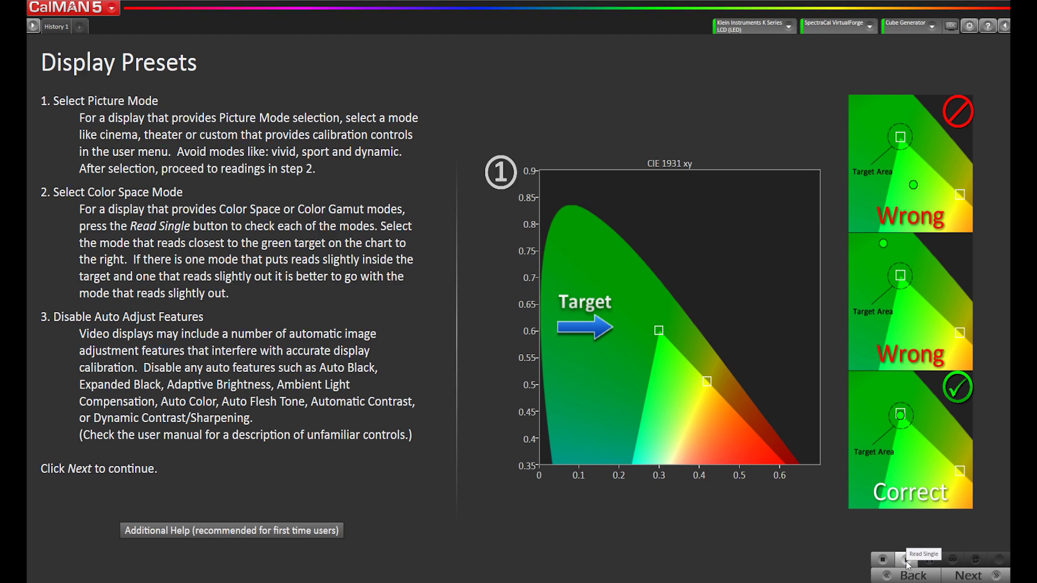
click(907, 560)
click(906, 561)
Read colour temperature and gamma series per mode, ending at CCT 5846, gamma 2.2.
click(974, 578)
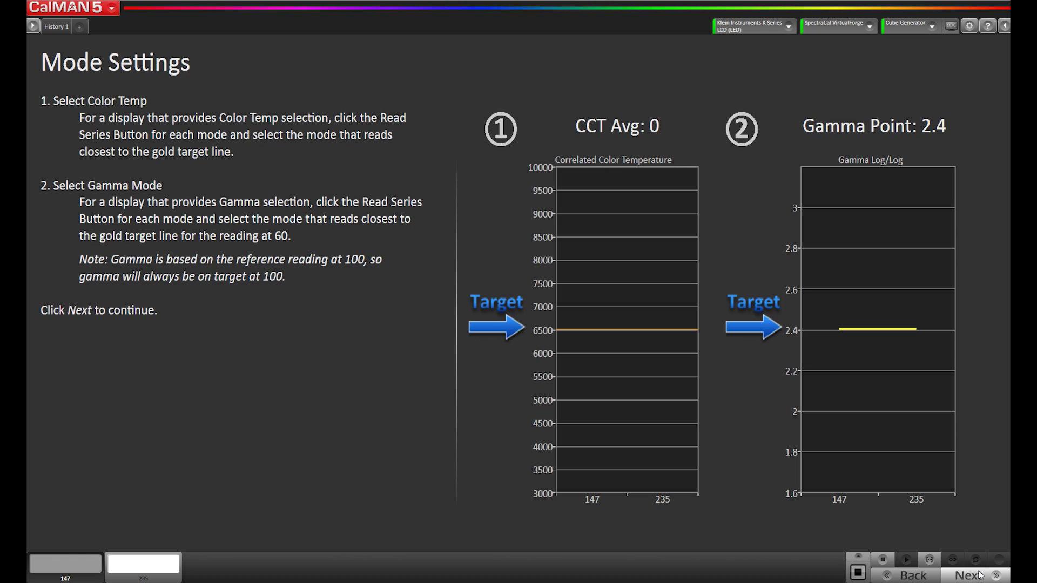
click(929, 561)
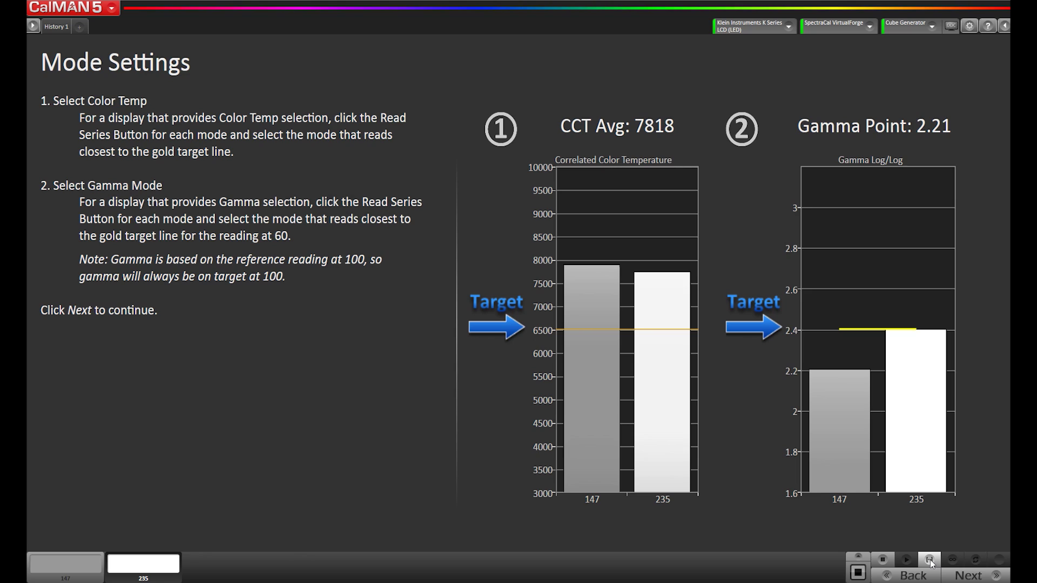
click(931, 564)
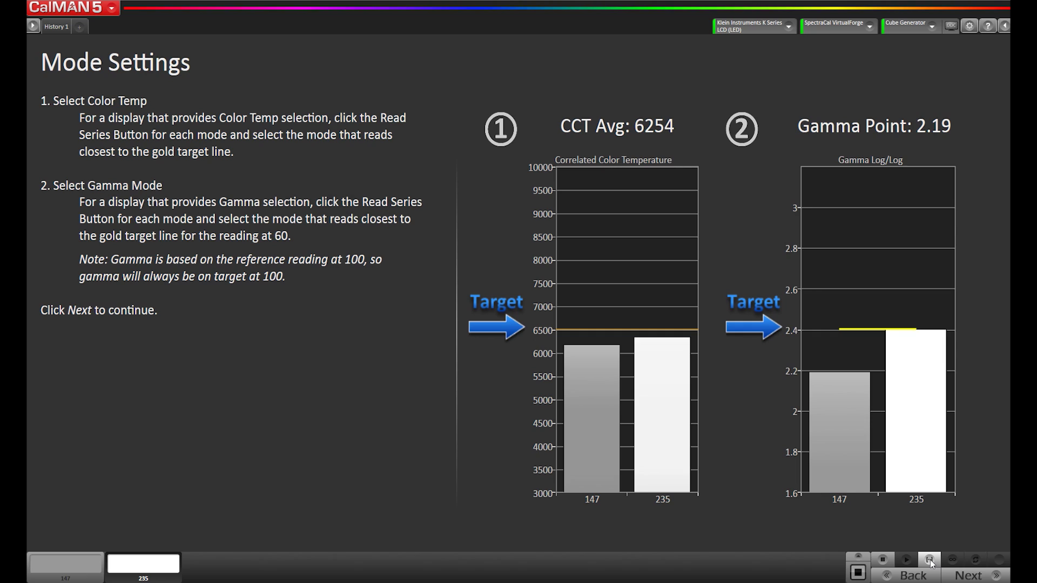
click(929, 561)
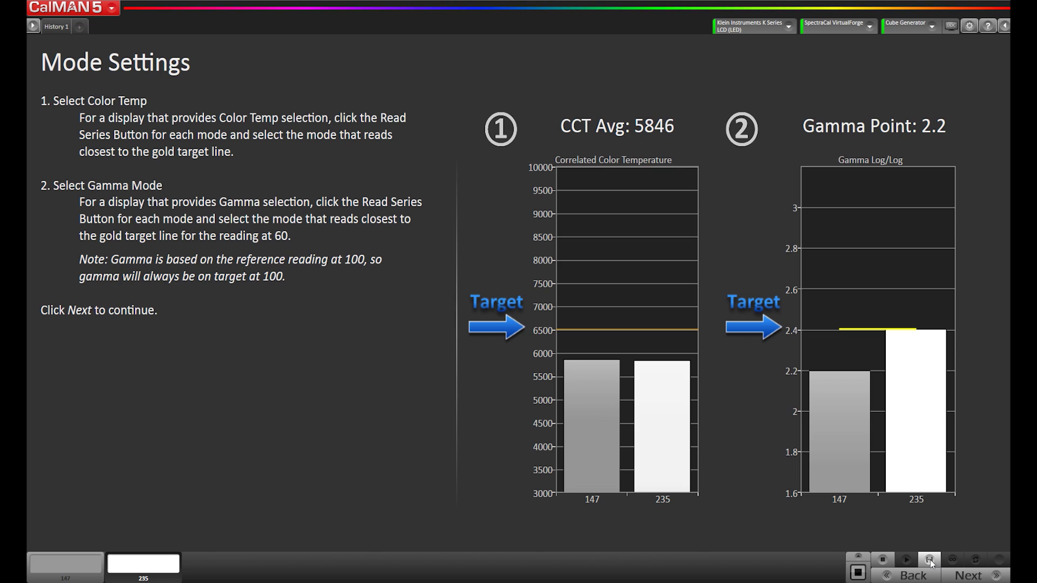
Read the Clipping with Peak White series on the Dynamic Range page.
click(981, 576)
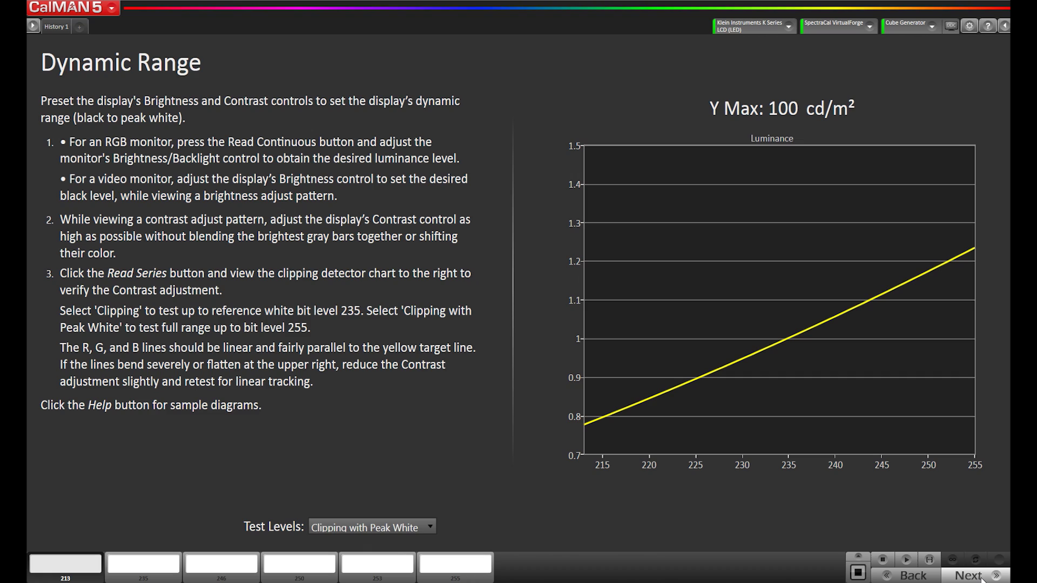
click(930, 560)
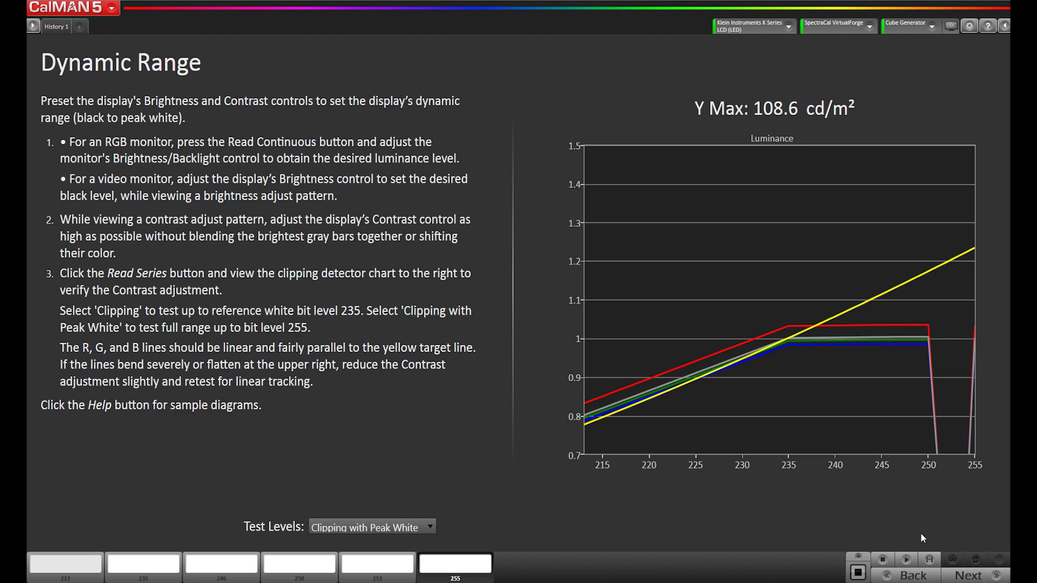
Stop the clipping reading and re-read it after the backlight change, reaching 102.02 cd/m².
click(929, 559)
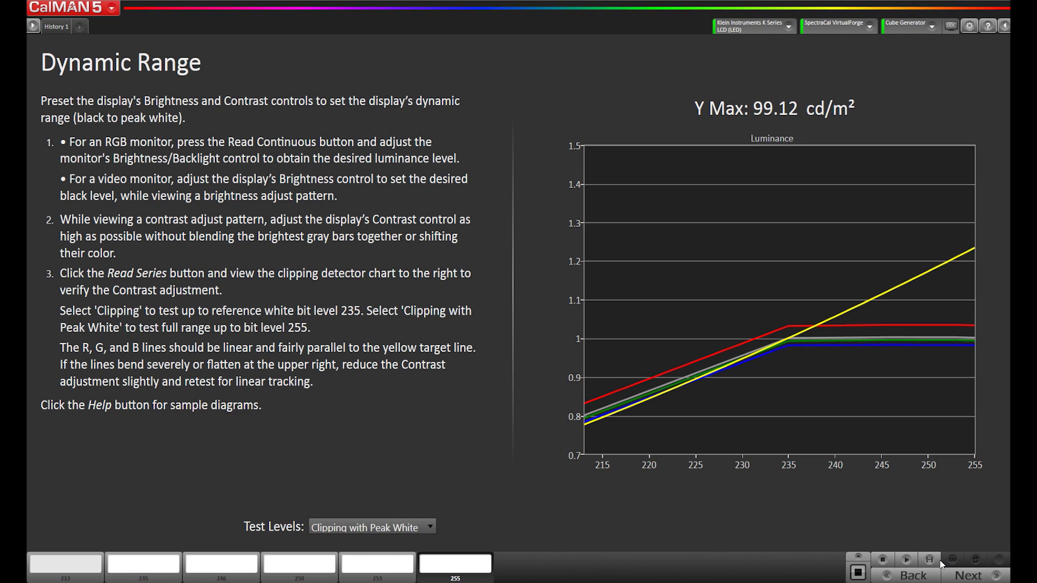
click(930, 560)
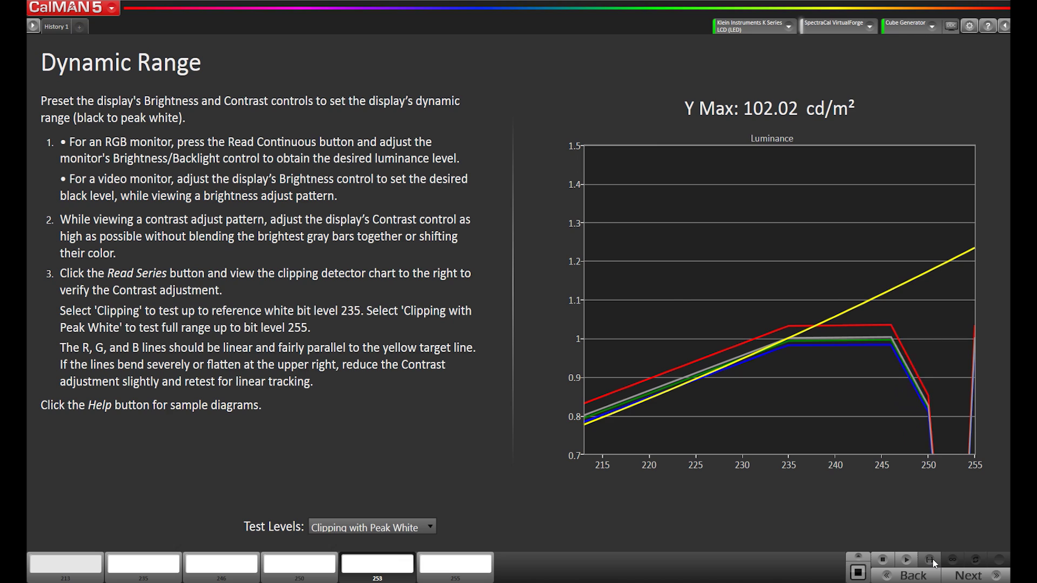
Measure the 82 and 235 grayscale points on the Adjust RGB High and Low step, checking 235's deltaE of about 2.
click(965, 574)
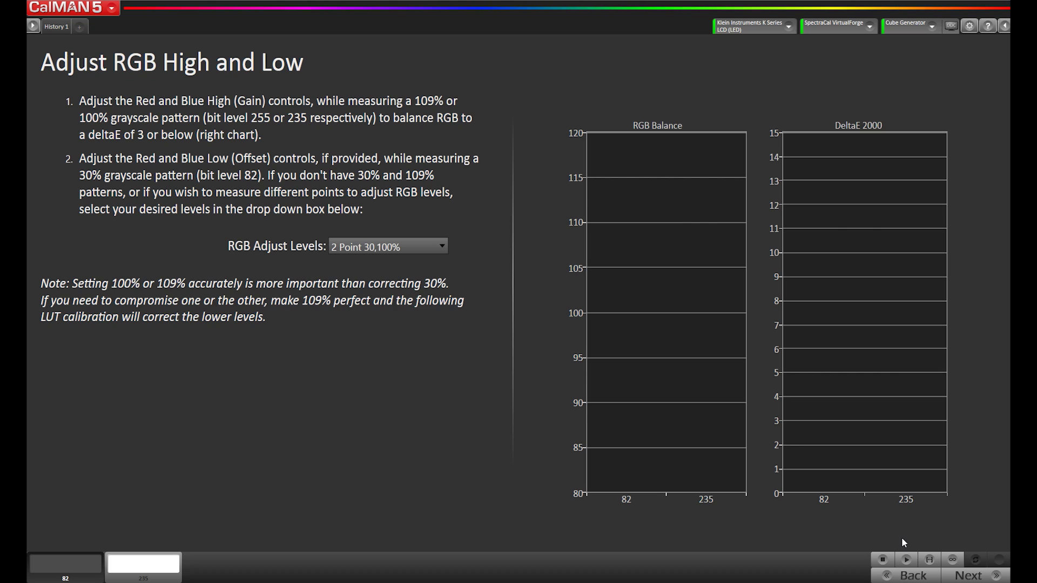
click(930, 564)
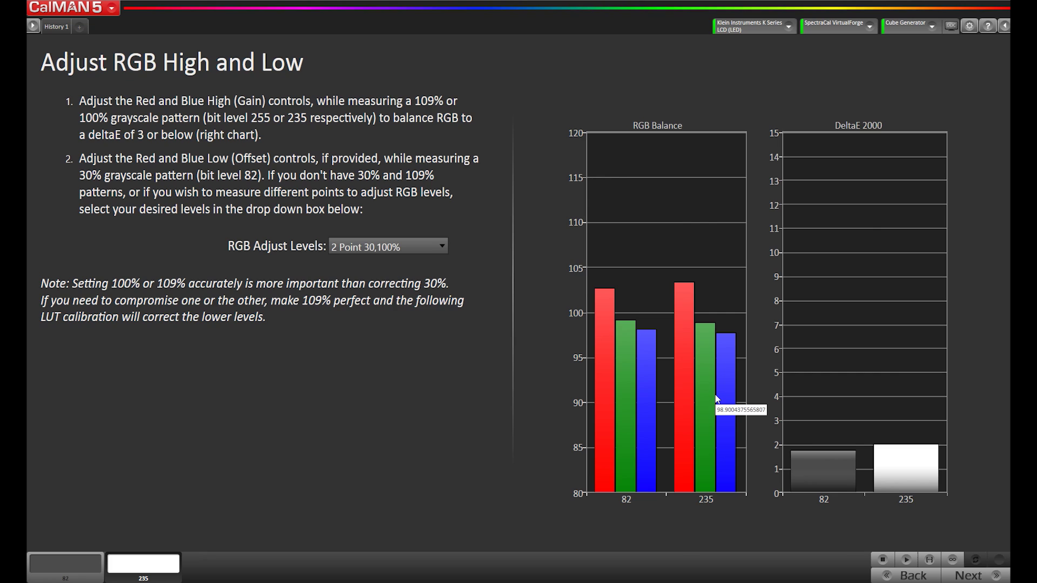
mouse_move(708, 402)
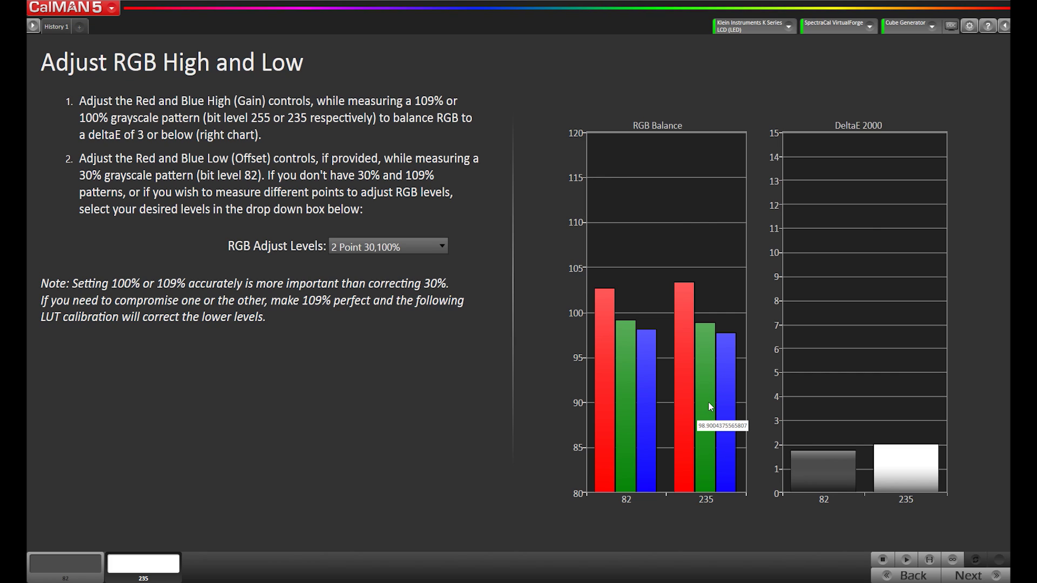
mouse_move(630, 403)
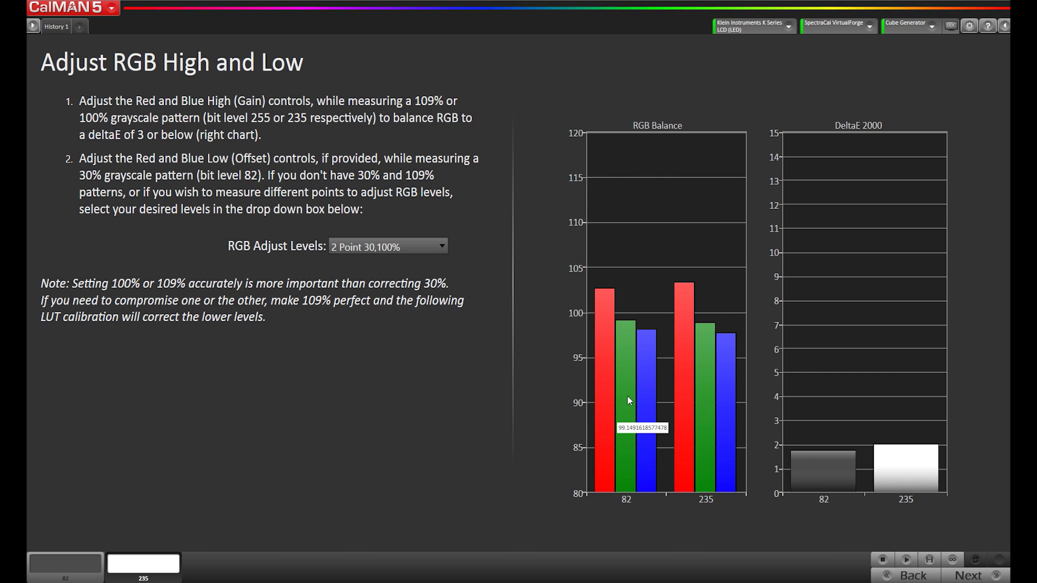
mouse_move(741, 310)
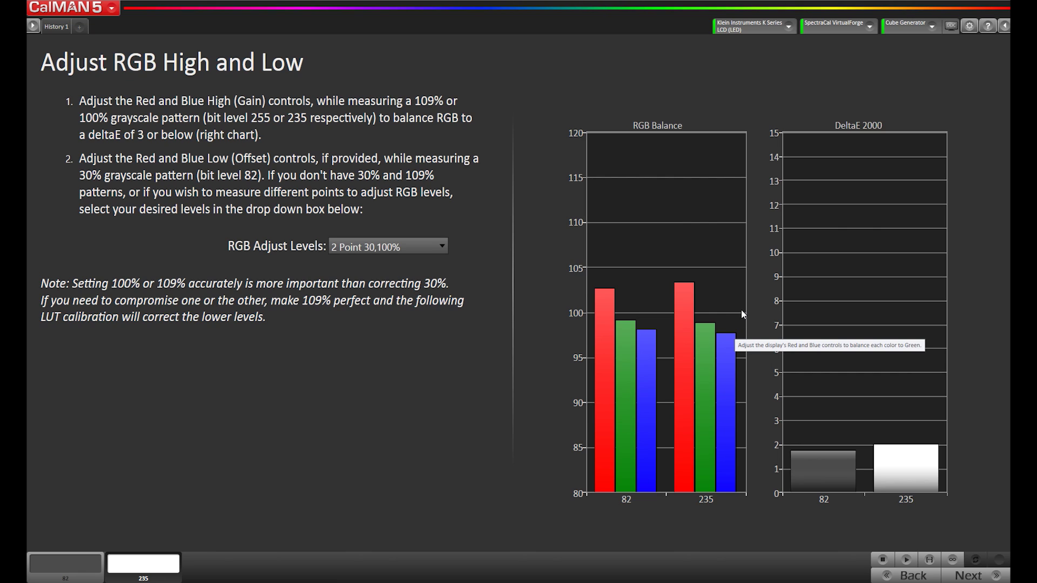
mouse_move(684, 315)
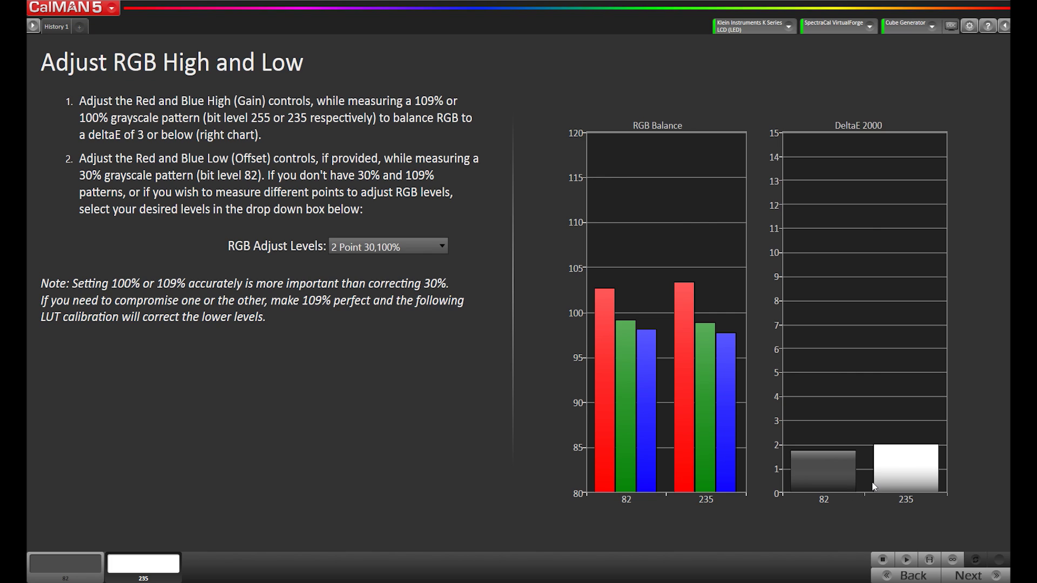
mouse_move(900, 484)
Read 235 continuously while adjusting red and blue gain until all channels sit near 100.
click(952, 560)
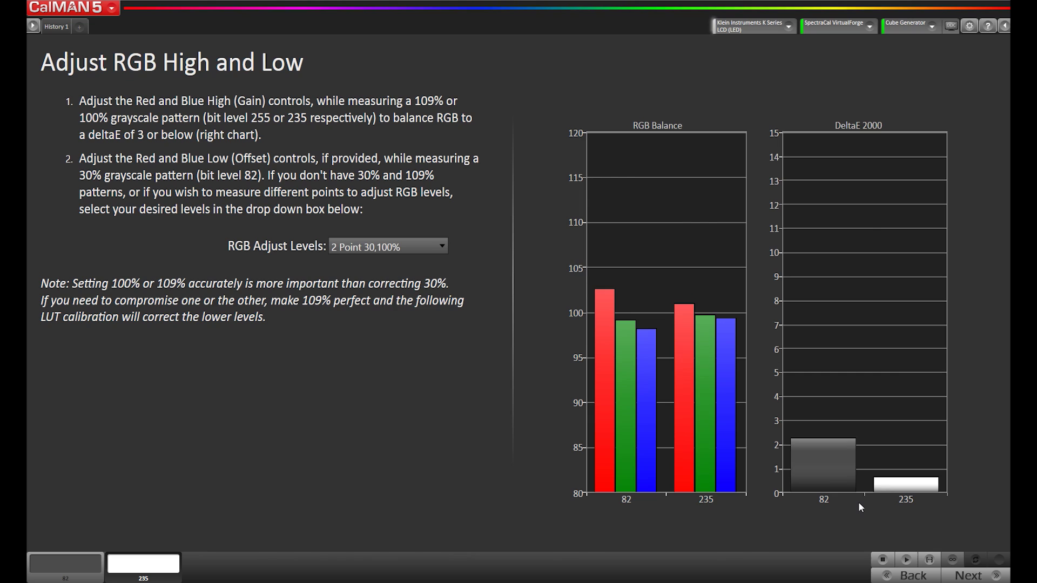
Stop continuous readings and re-measure both grayscale points, confirming 82 now reads deltaE about 1.2.
click(885, 563)
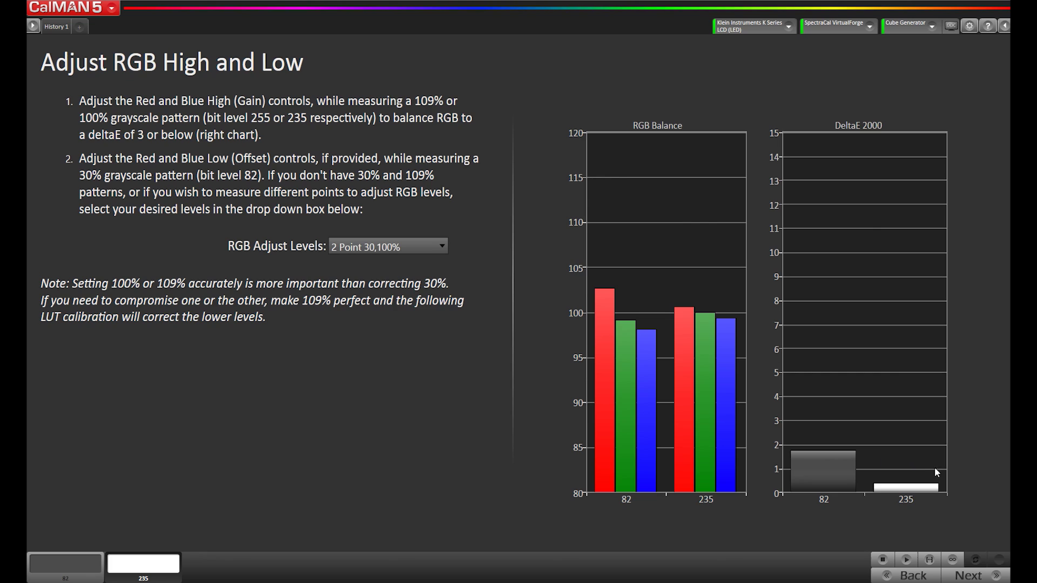
click(930, 559)
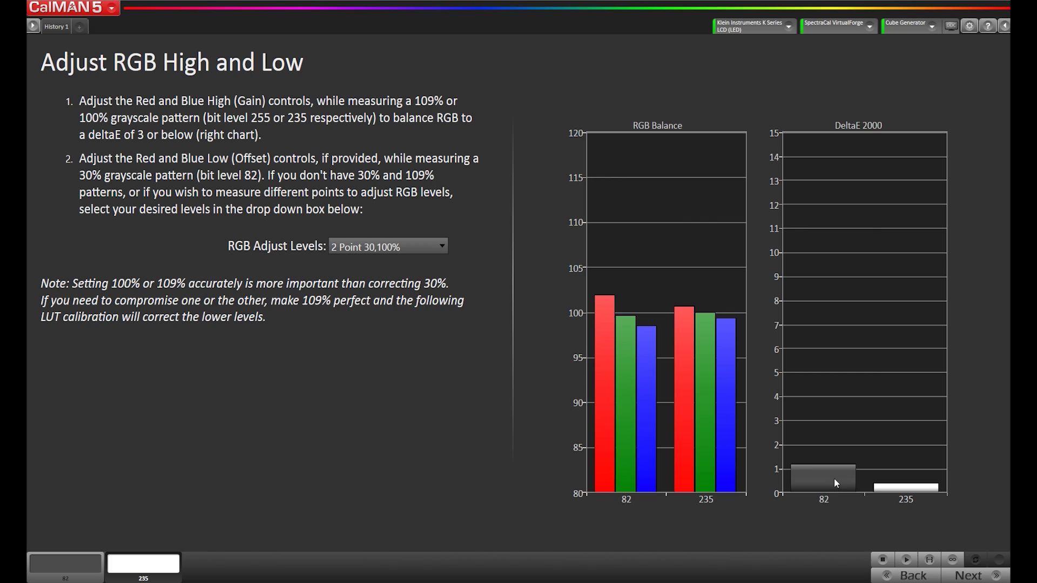
mouse_move(818, 469)
Balance the 82 grey patch with continuous readings, then re-measure both points to reach deltaE about 0.7.
mouse_move(891, 488)
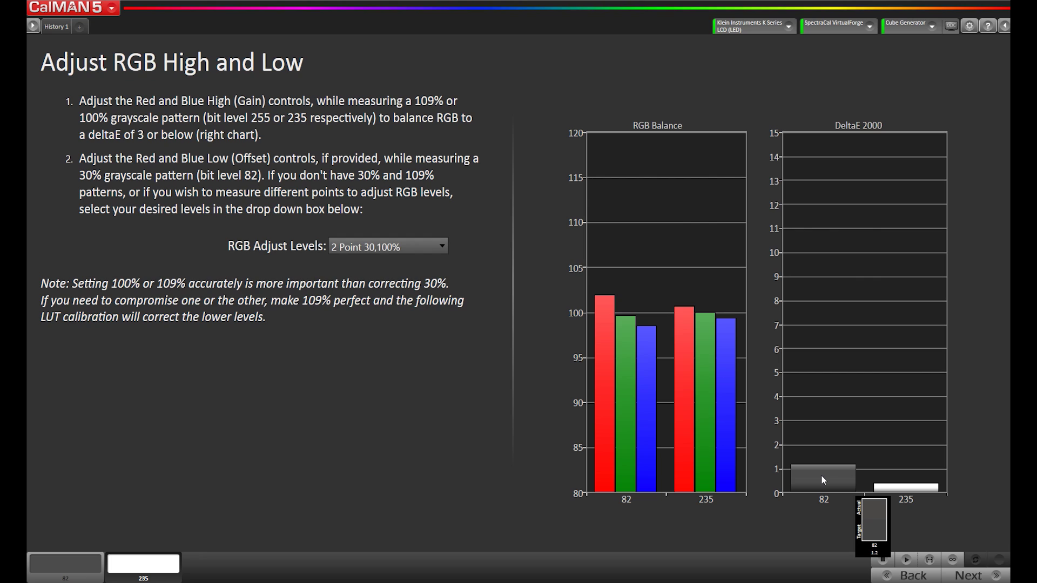
click(54, 571)
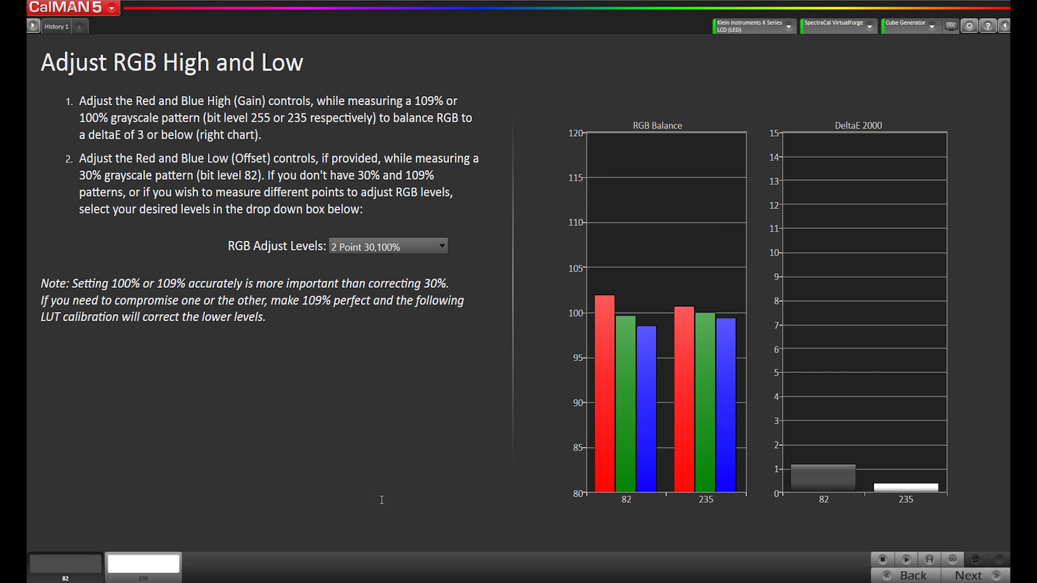
click(952, 560)
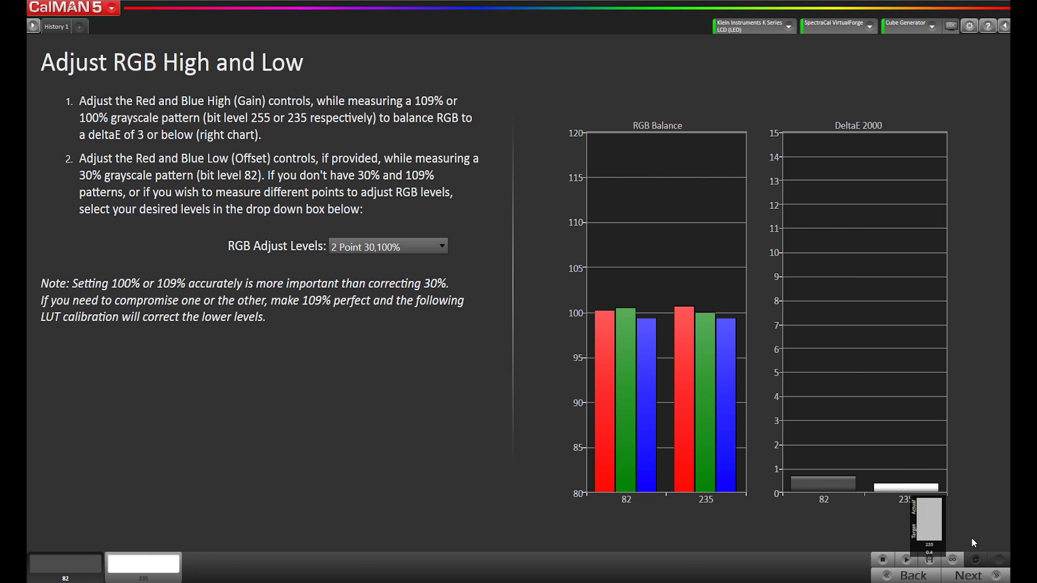
click(929, 561)
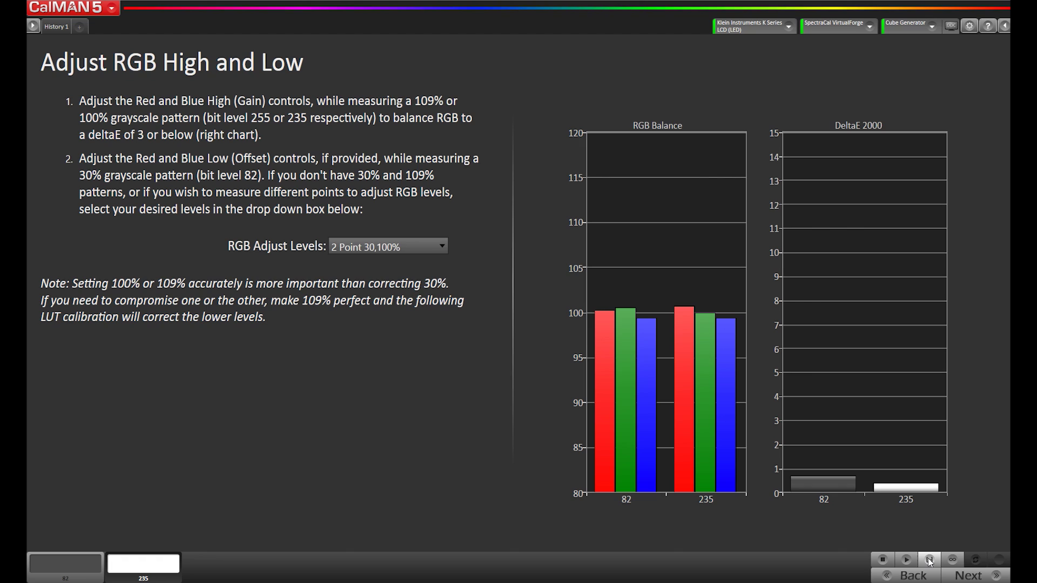
mouse_move(847, 491)
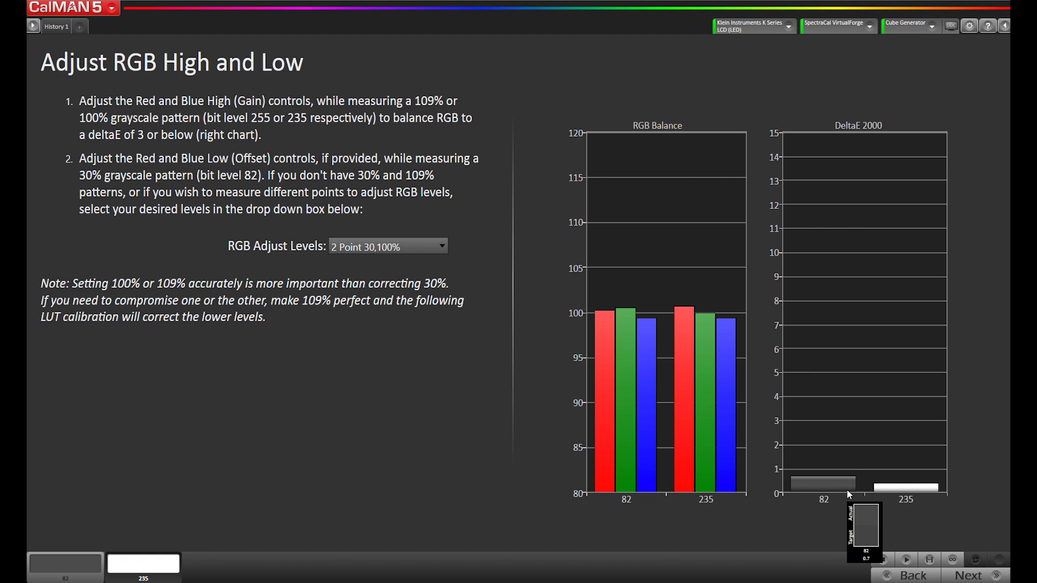
Measure white 105.6 and black 0.035 cd/m² luminance for a 3019:1 contrast ratio.
click(980, 576)
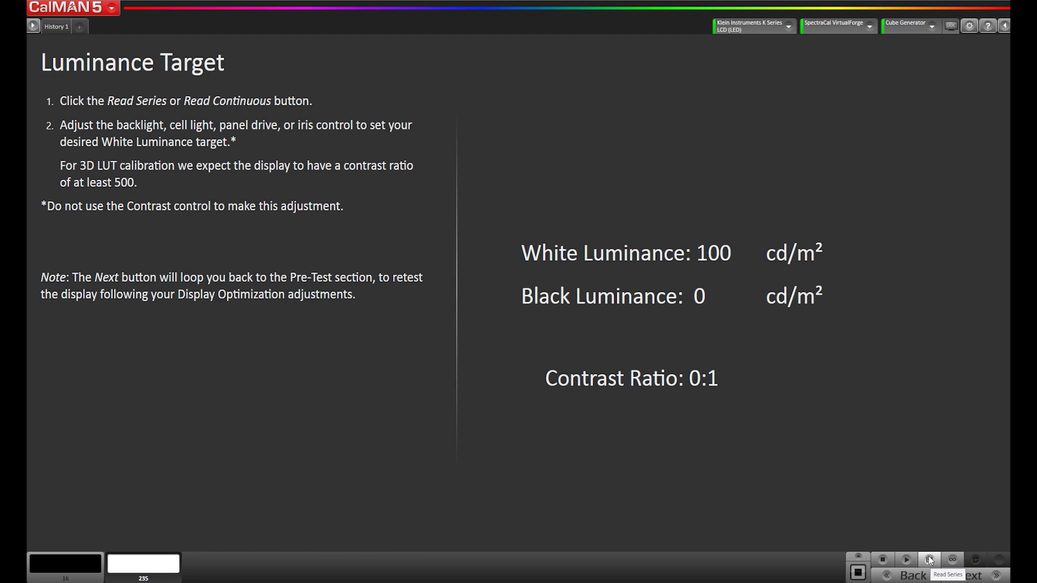
click(929, 559)
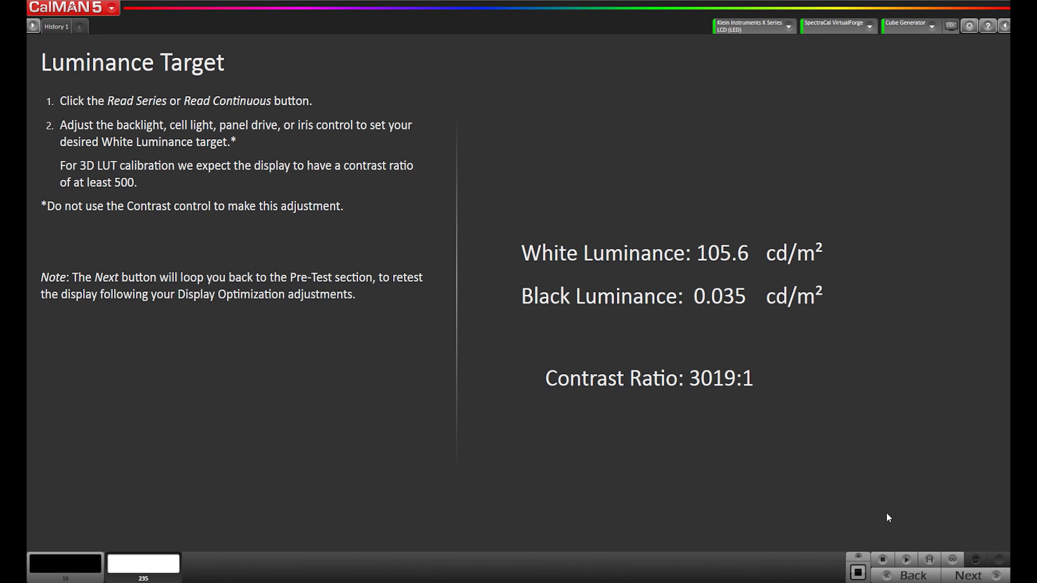
click(966, 576)
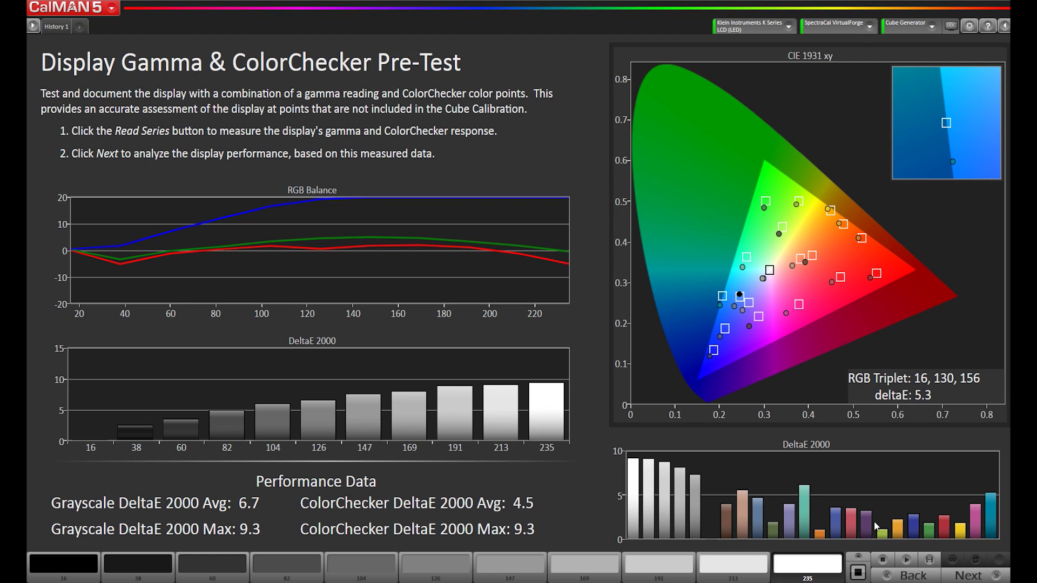
Re-run the gamma and ColorChecker pre-test, giving grayscale deltaE avg 1.4 and ColorChecker avg 1.
click(934, 560)
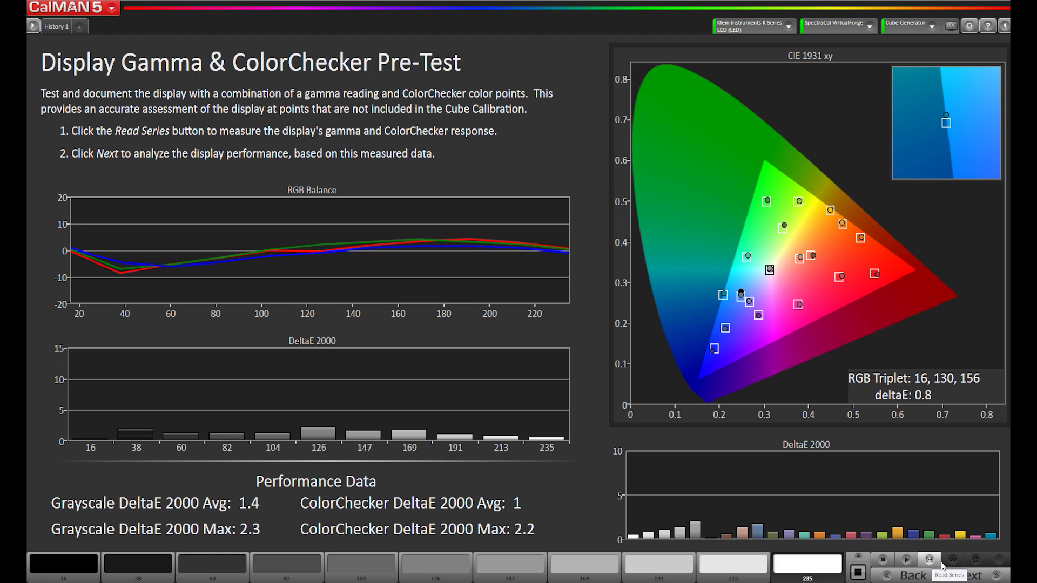
click(963, 577)
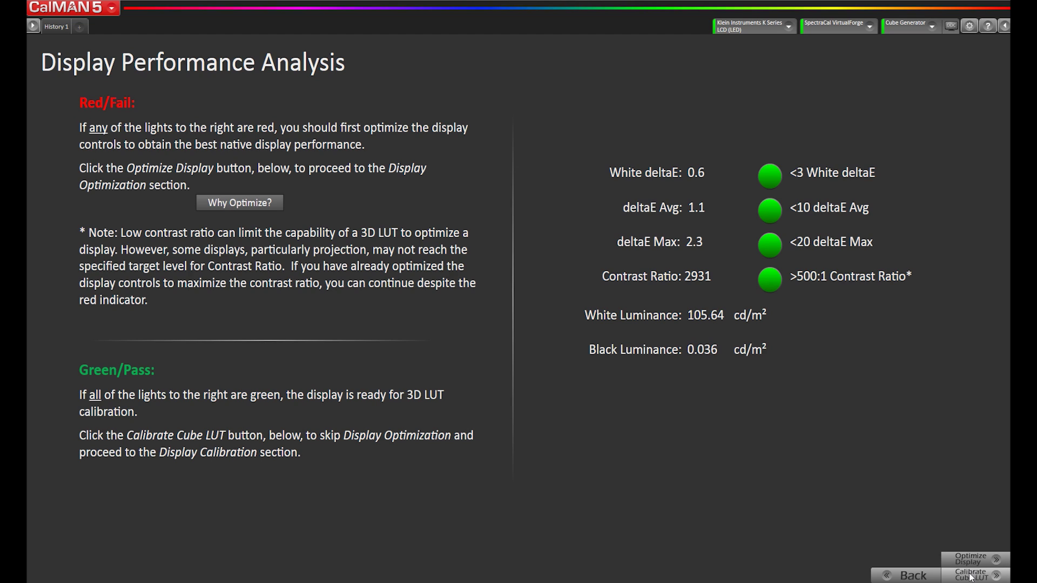
Choose Calibrate Cube LUT and skip the 1D ramp step to reach Create 3D Cube LUT.
click(971, 576)
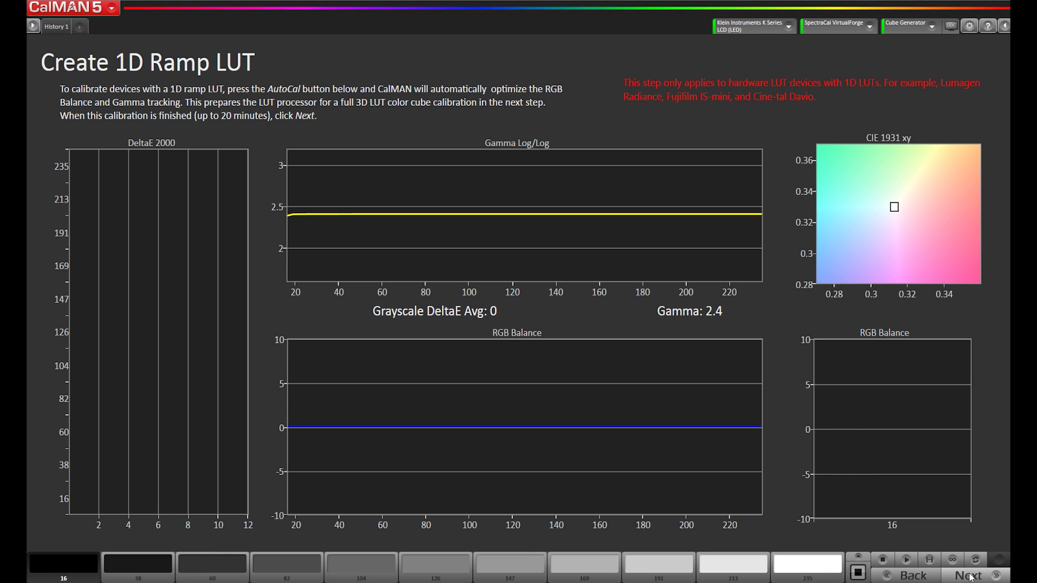
click(971, 576)
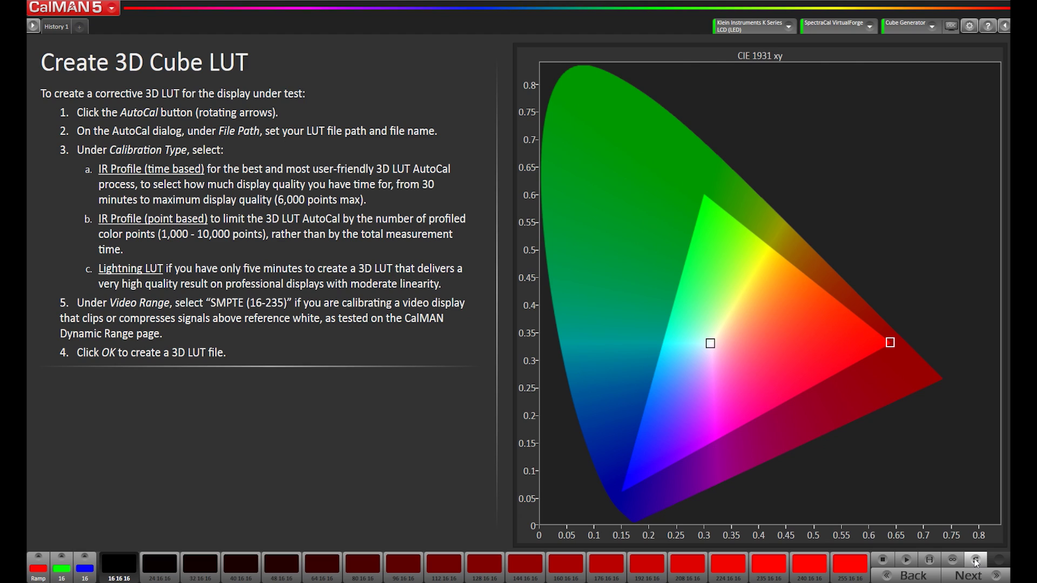
Open AutoCal setup and name the output cube LUT file lutboxwebinar.
click(976, 561)
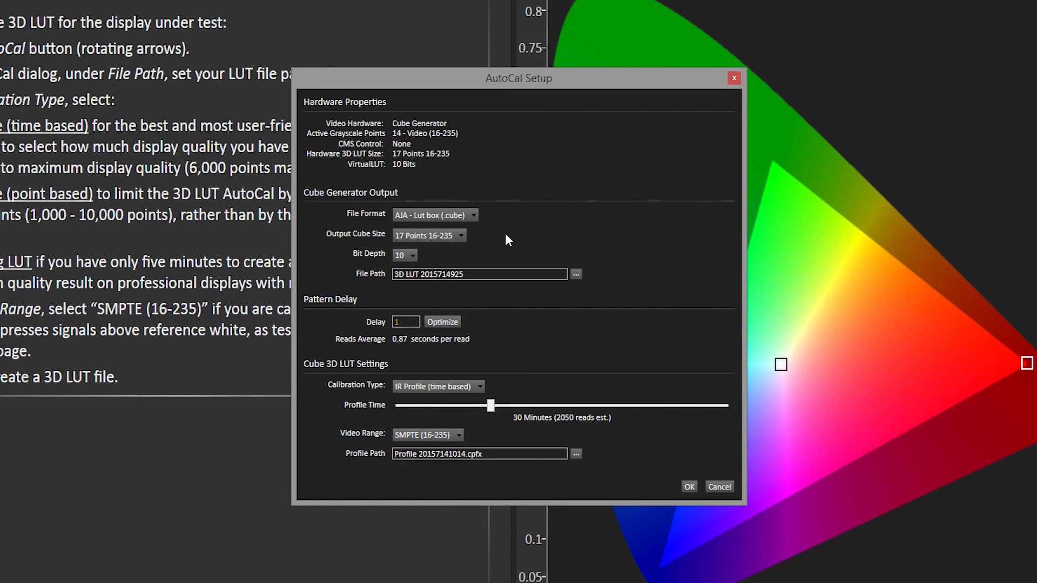
click(577, 273)
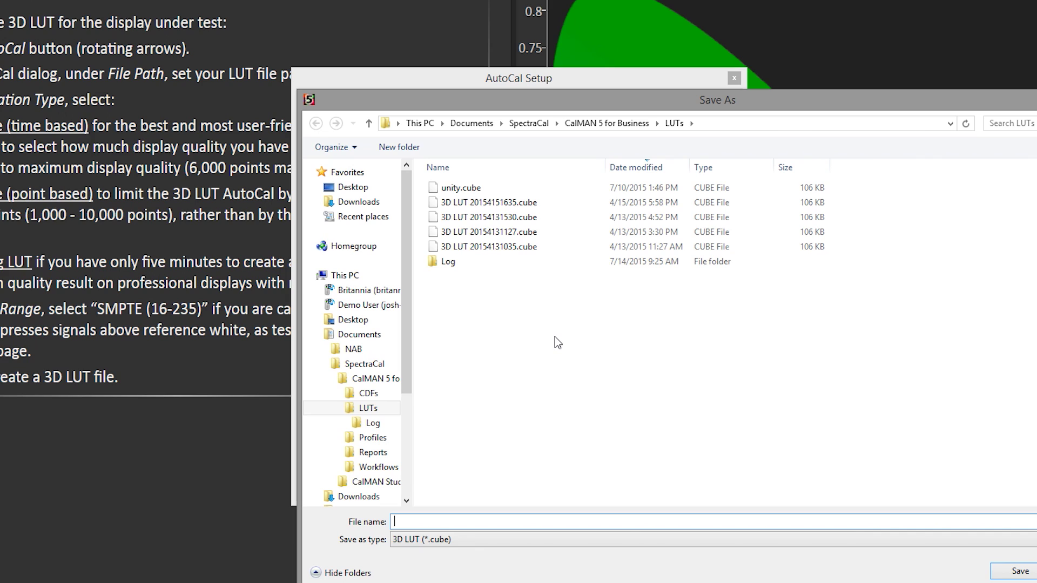
text(lutboxwebinar)
Save the lutboxwebinar file location and set calibration to IR Profile (point based) with 3000 profile points.
click(1005, 571)
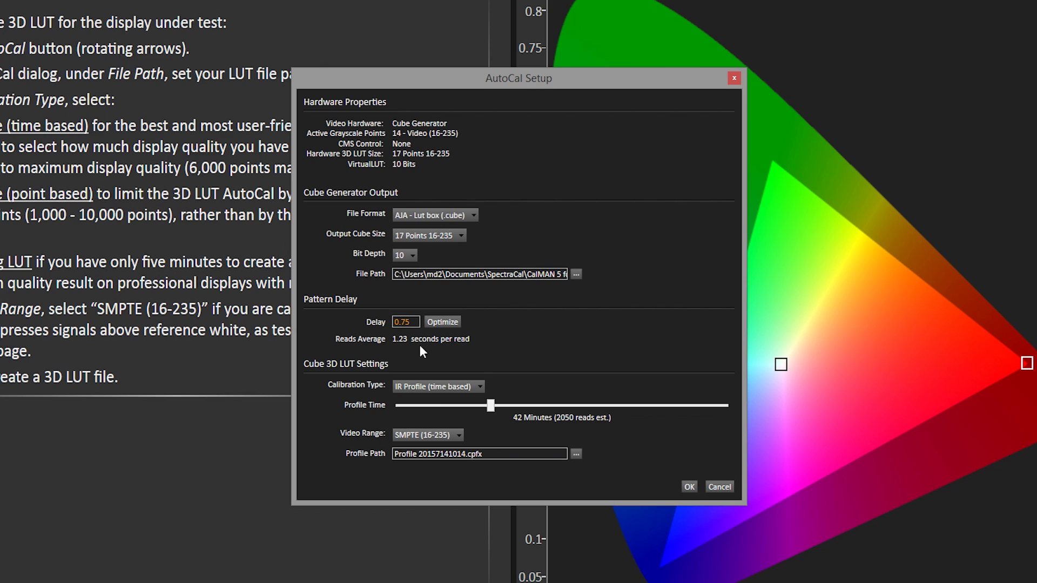
click(455, 387)
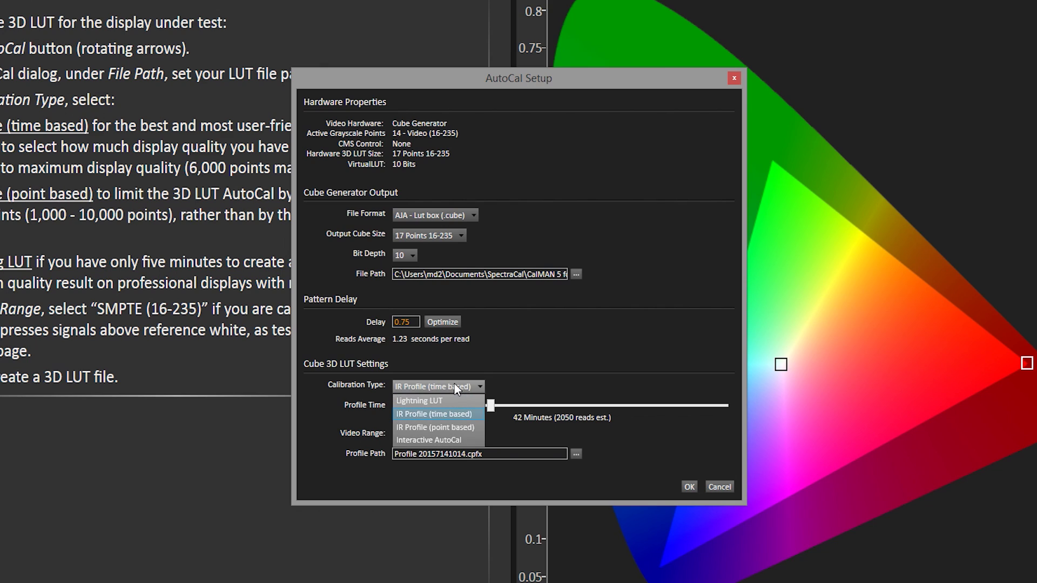
click(467, 428)
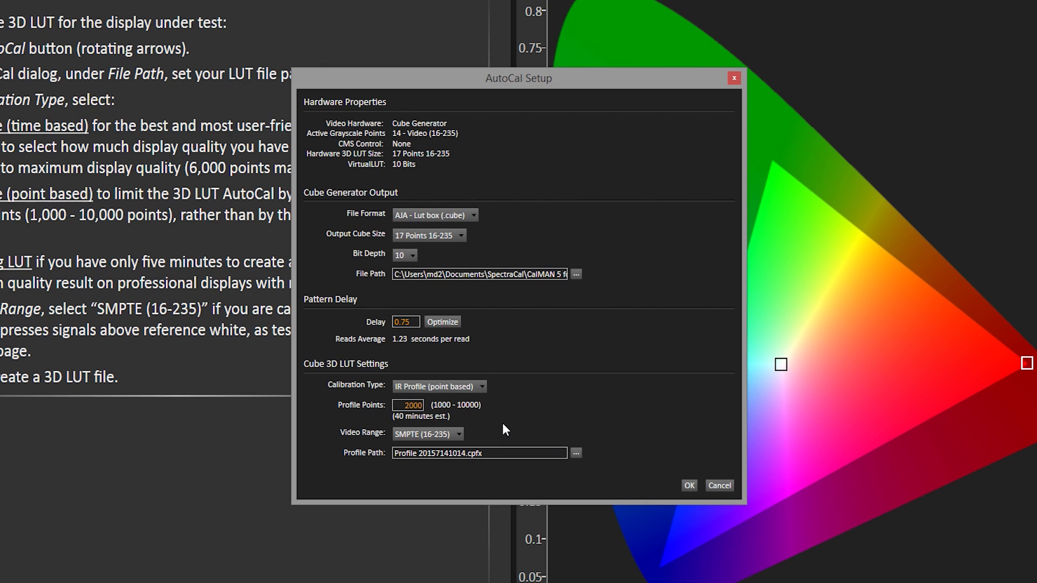
double_click(417, 404)
text(3000)
Start the AutoCal run, then load lutboxwebinar.cube into slot A and enable the 3D-LUT.
key(Return)
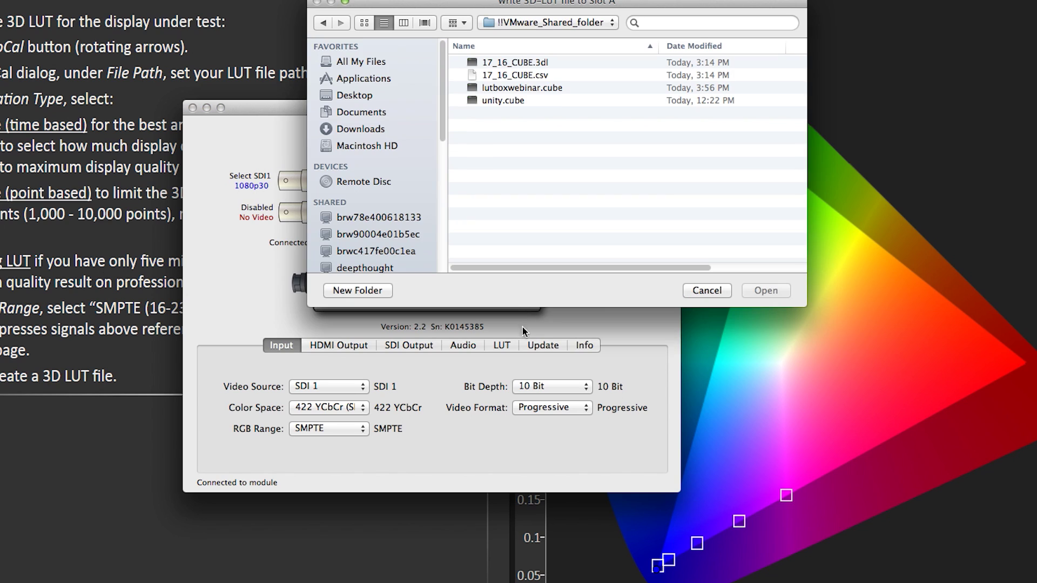
click(521, 90)
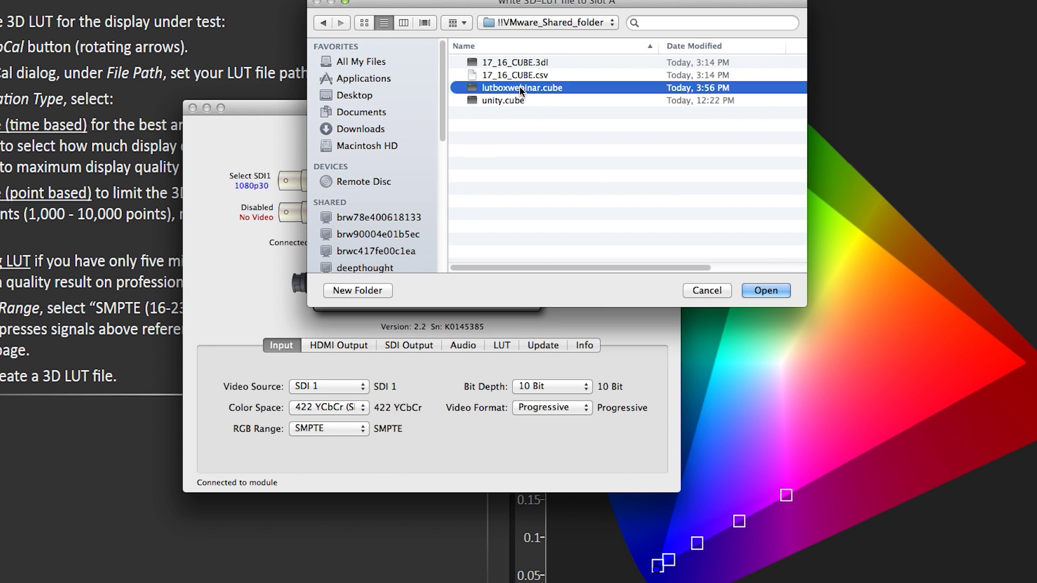
click(774, 291)
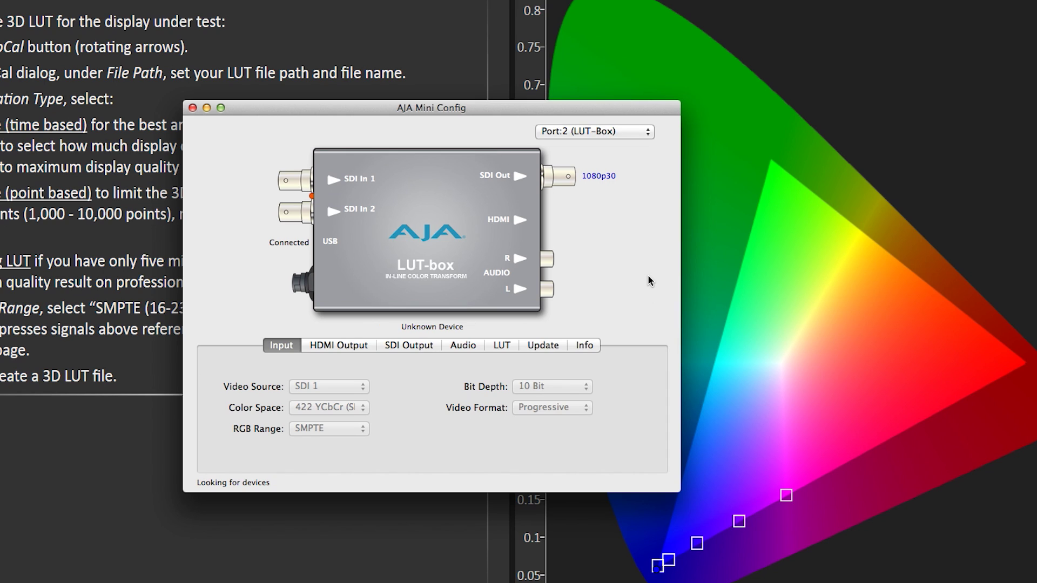
click(502, 345)
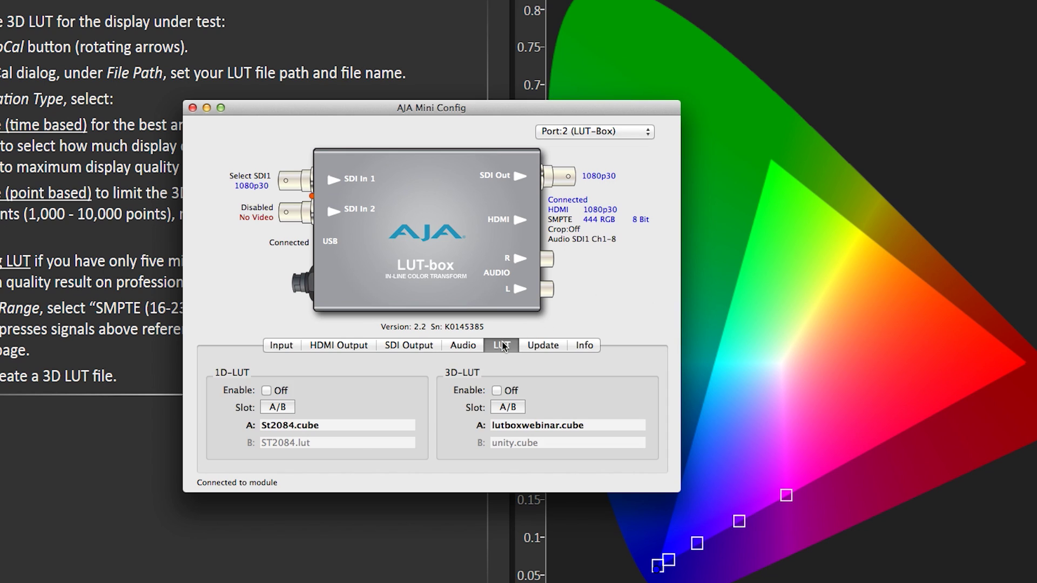
click(497, 391)
Dismiss the LUT-box settings and measure the grayscale and ColorChecker validation series on the Display Gamma & ColorChecker Validation page.
click(207, 108)
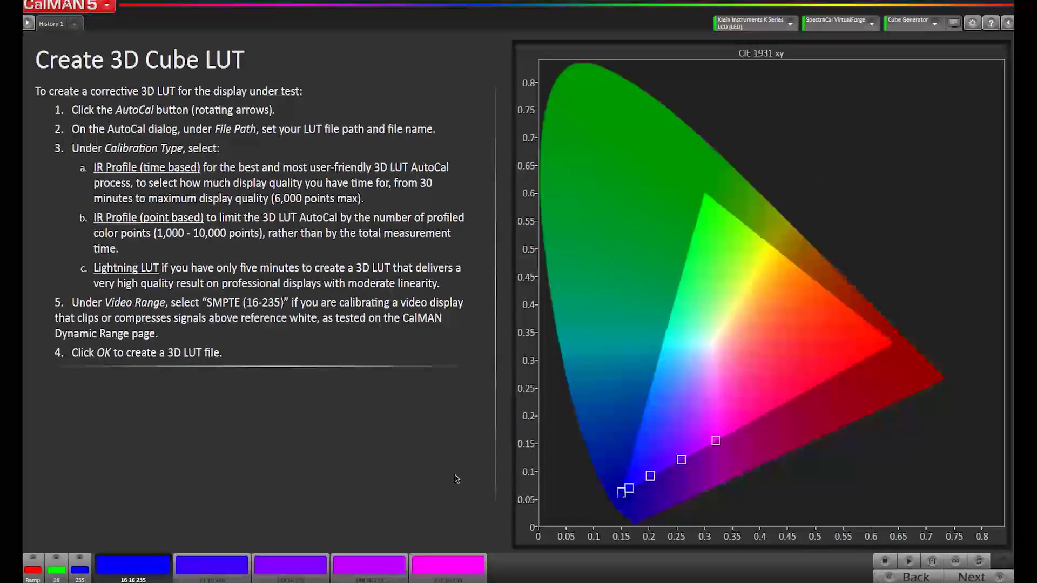
click(981, 577)
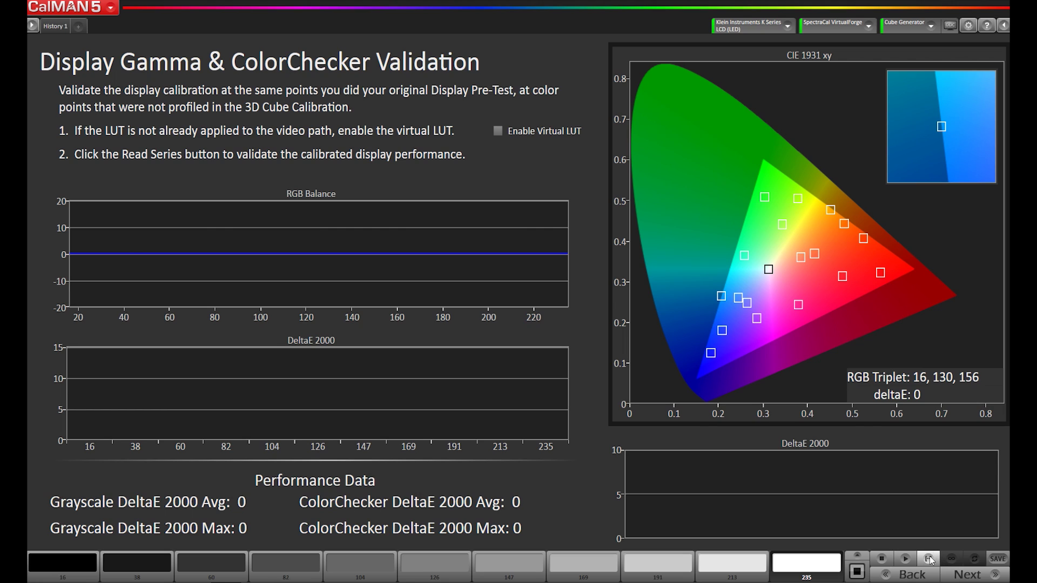
click(929, 559)
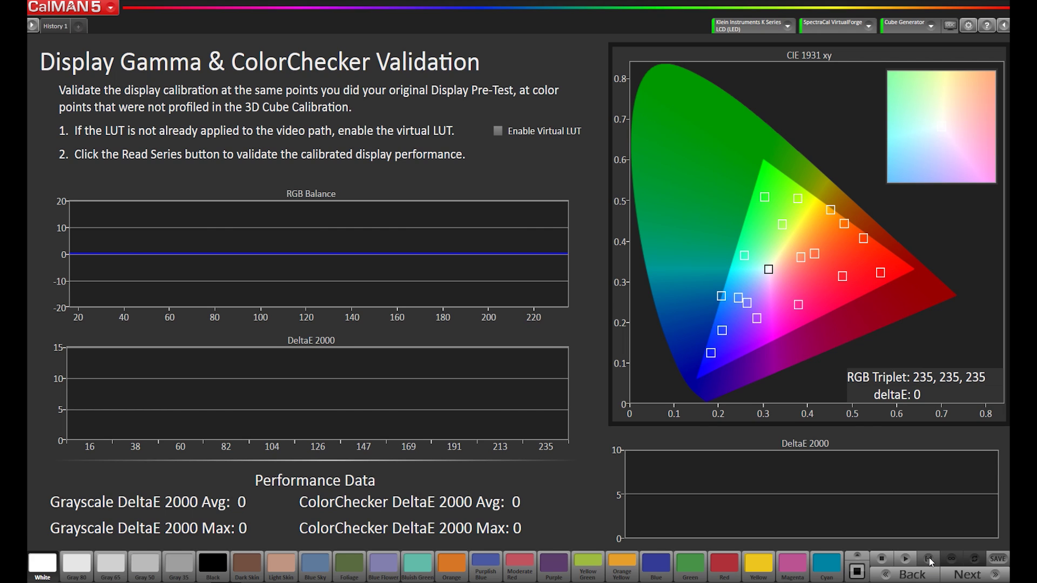